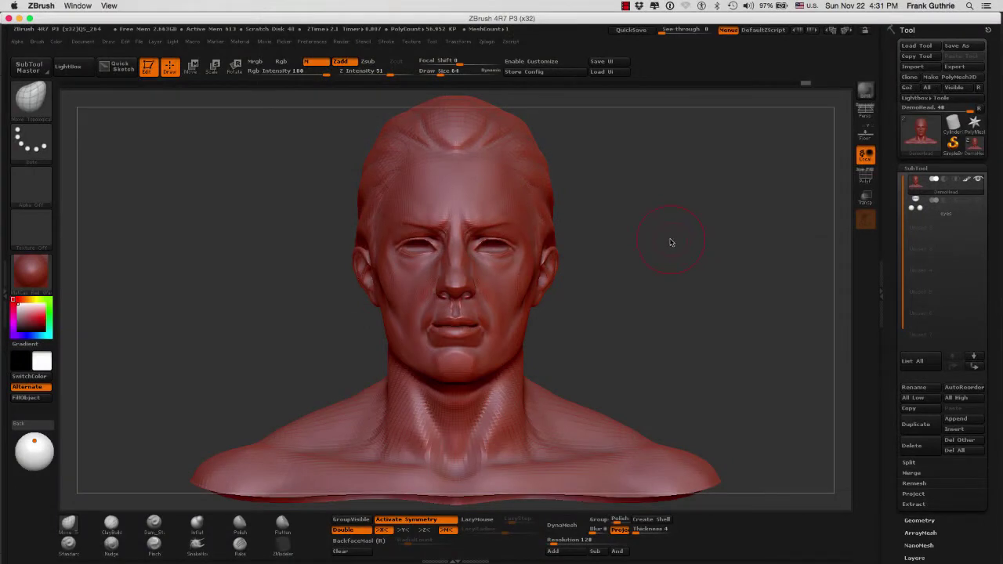
{"action": "mouse_move", "coordinate": [670, 242]}
{"action": "left_mouse_down"}
{"action": "mouse_move", "coordinate": [730, 242]}
{"action": "mouse_move", "coordinate": [673, 238]}
{"action": "left_mouse_up"}
{"action": "key", "text": "comma"}
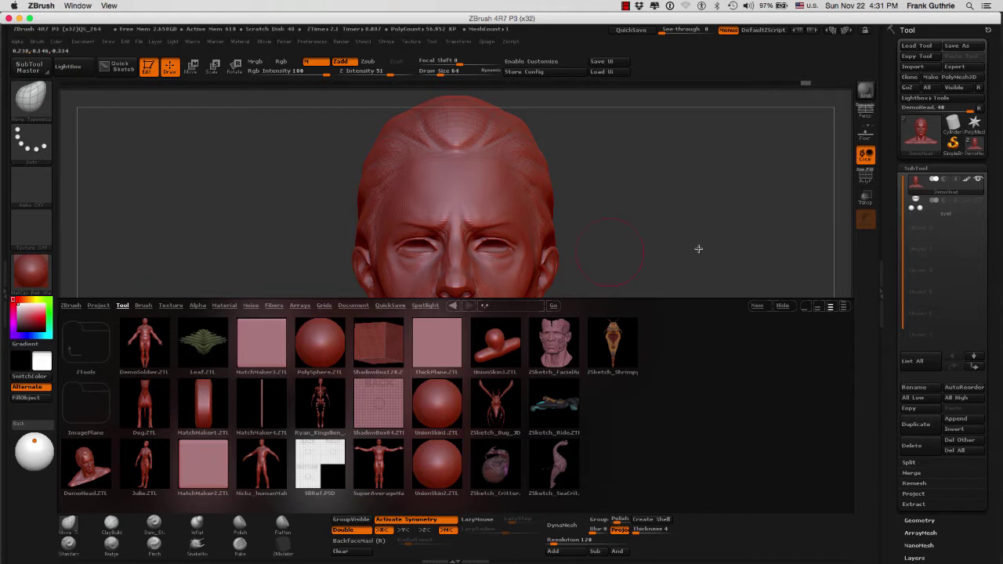
{"action": "key", "text": "comma"}
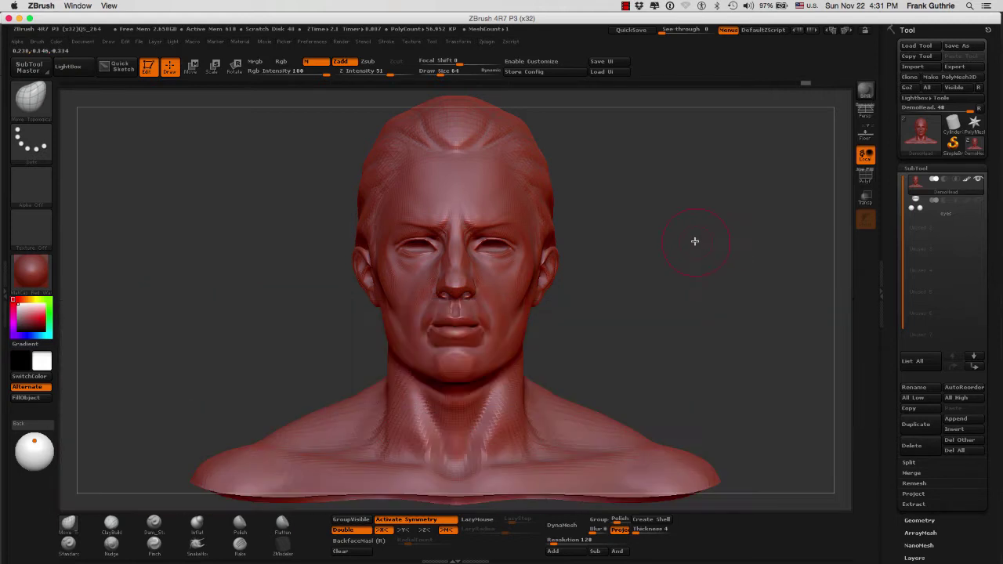
- Choose the SkinShade4 material and fill the whole head with it
{"action": "left_click", "coordinate": [31, 270]}
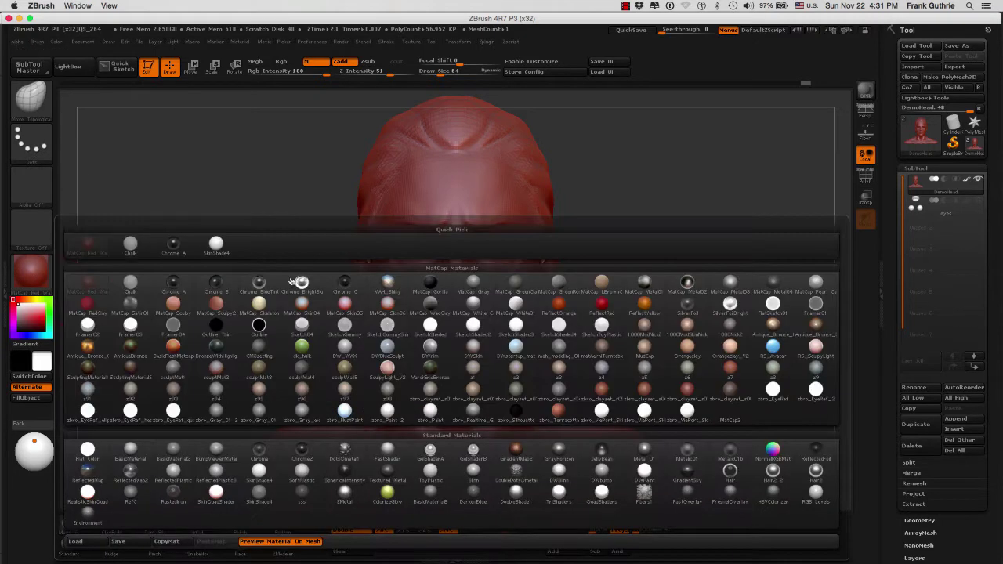
{"action": "left_click", "coordinate": [258, 474]}
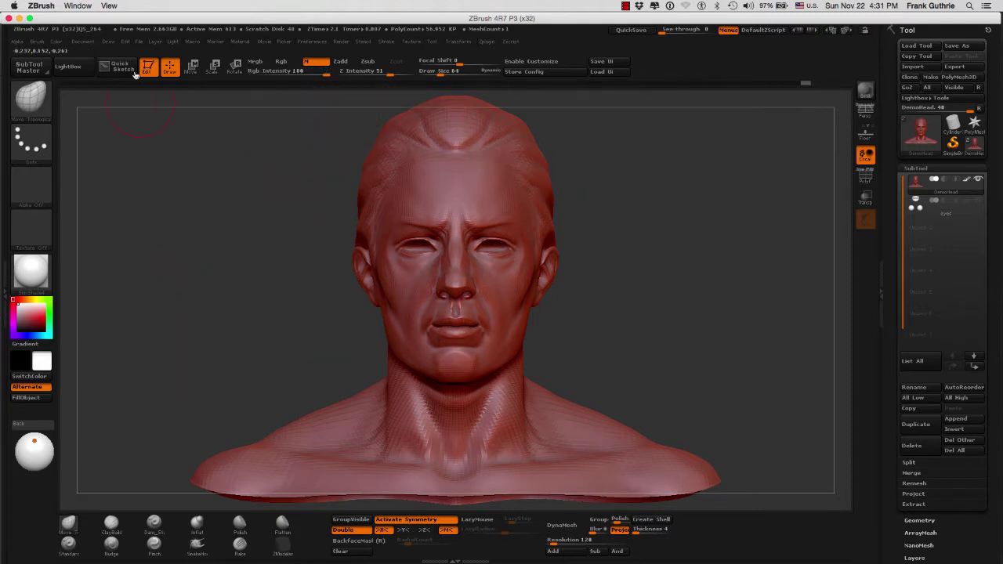
{"action": "left_click", "coordinate": [56, 41]}
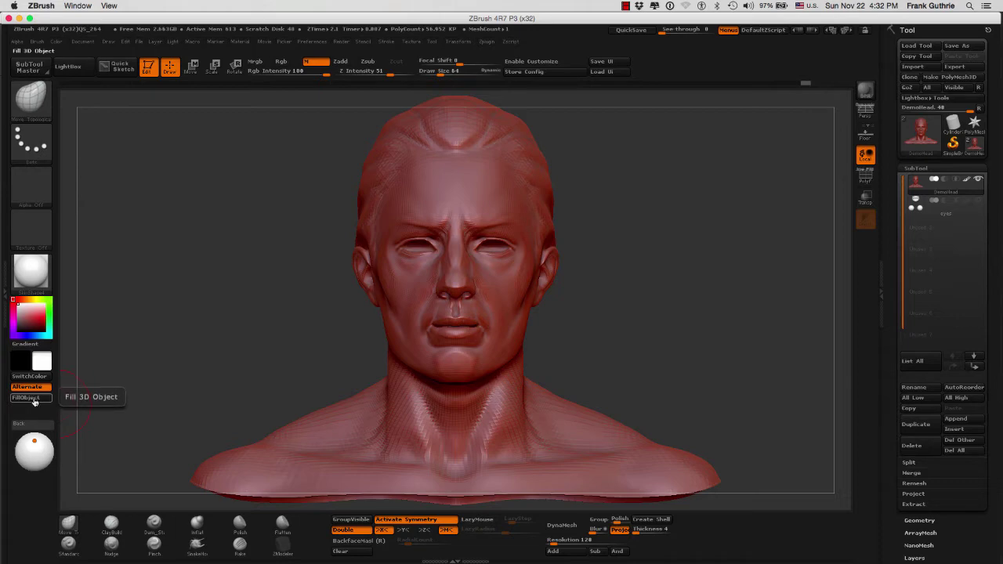
{"action": "left_click", "coordinate": [33, 399]}
{"action": "left_click_drag", "start_coordinate": [634, 230], "coordinate": [693, 224]}
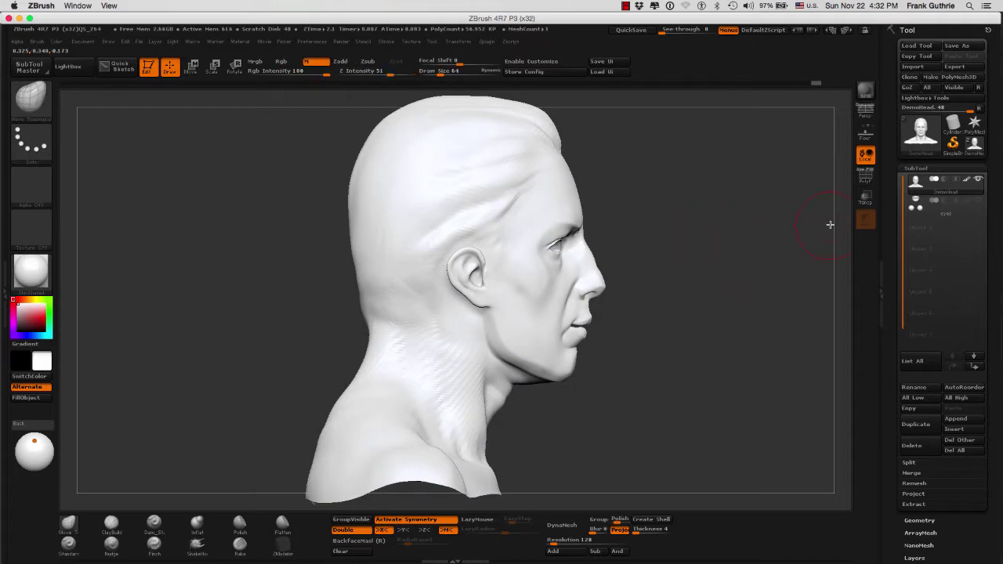
- Display the polyframe on the head and examine its polygroups from the front and side
{"action": "left_click", "coordinate": [866, 178]}
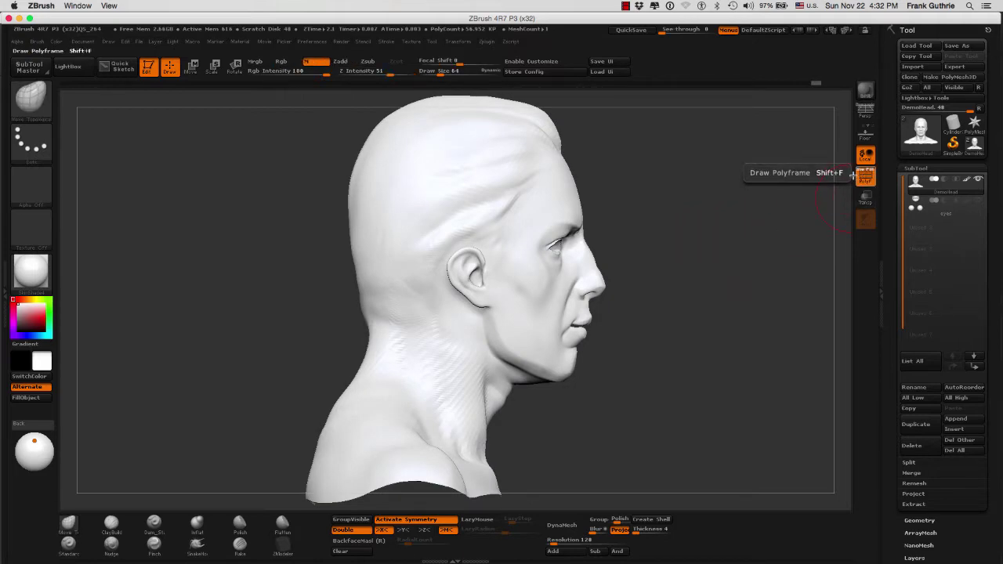
{"action": "left_click_drag", "start_coordinate": [699, 186], "coordinate": [679, 187]}
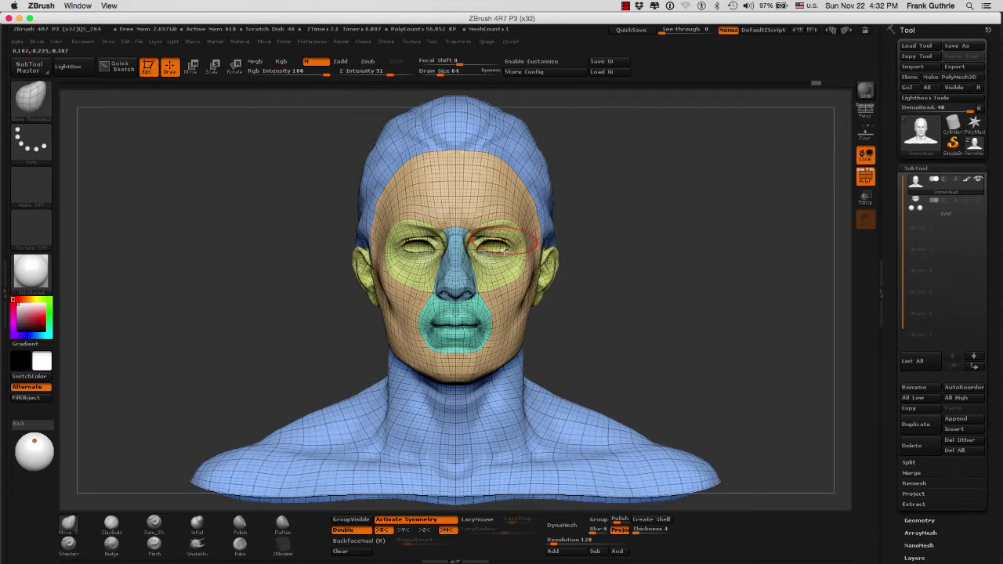
{"action": "mouse_move", "coordinate": [581, 272]}
{"action": "left_mouse_down"}
{"action": "mouse_move", "coordinate": [701, 241]}
{"action": "mouse_move", "coordinate": [670, 238]}
{"action": "left_mouse_up"}
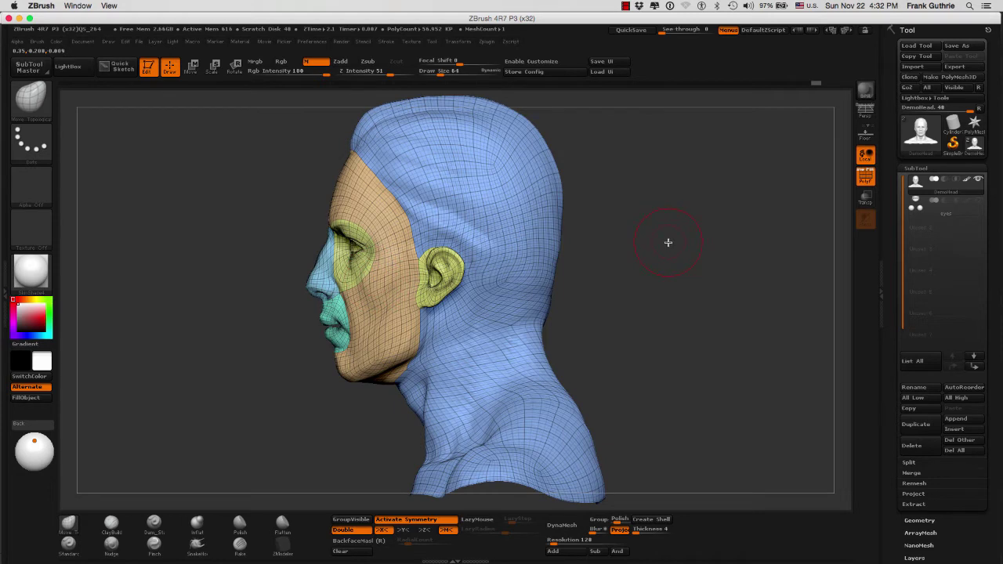
- Hide the forehead and cheek polygroup of the head and turn off the polyframe
{"action": "key", "text": "ctrl+shift"}
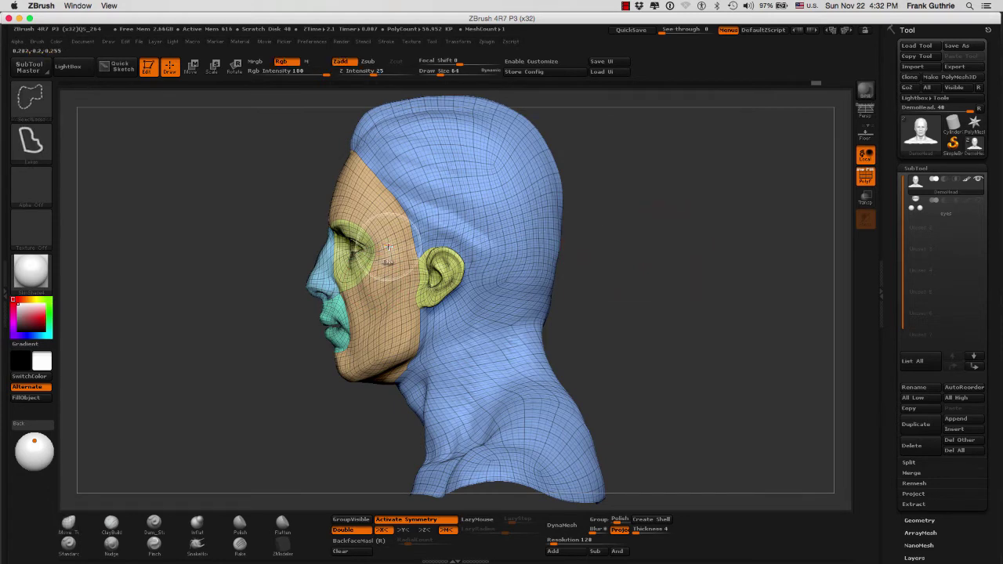
{"action": "left_click", "coordinate": [415, 243], "text": "ctrl+shift"}
{"action": "mouse_move", "coordinate": [583, 230]}
{"action": "left_mouse_down"}
{"action": "mouse_move", "coordinate": [669, 227]}
{"action": "mouse_move", "coordinate": [629, 213]}
{"action": "mouse_move", "coordinate": [622, 224]}
{"action": "left_mouse_up"}
{"action": "key", "text": "shift+f"}
{"action": "left_click", "coordinate": [613, 226], "text": "ctrl+shift"}
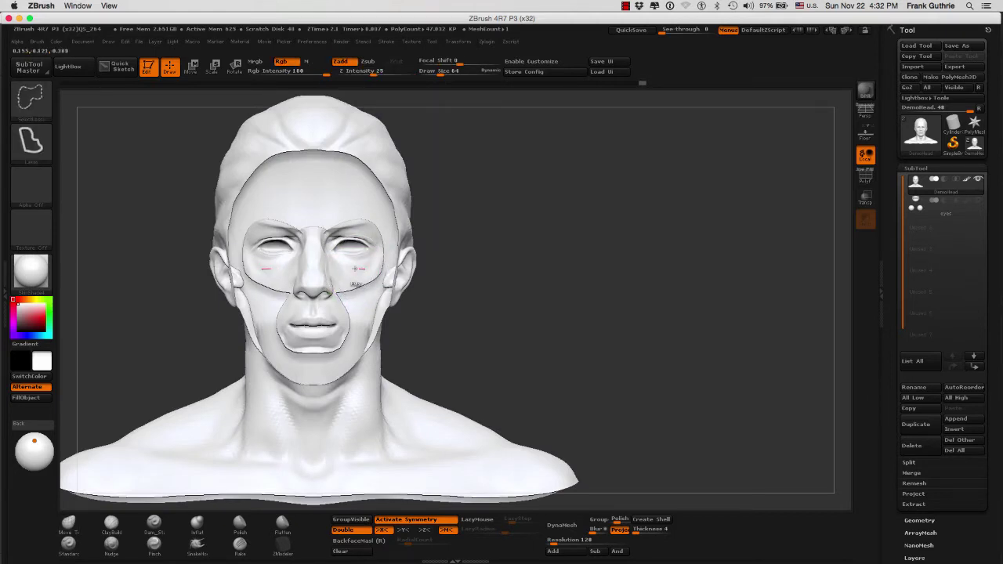
- Hide the eye, nose and mouth polygroups too, and invert the visibility to isolate the face mask
{"action": "left_click", "coordinate": [351, 269], "text": "ctrl+alt+shift"}
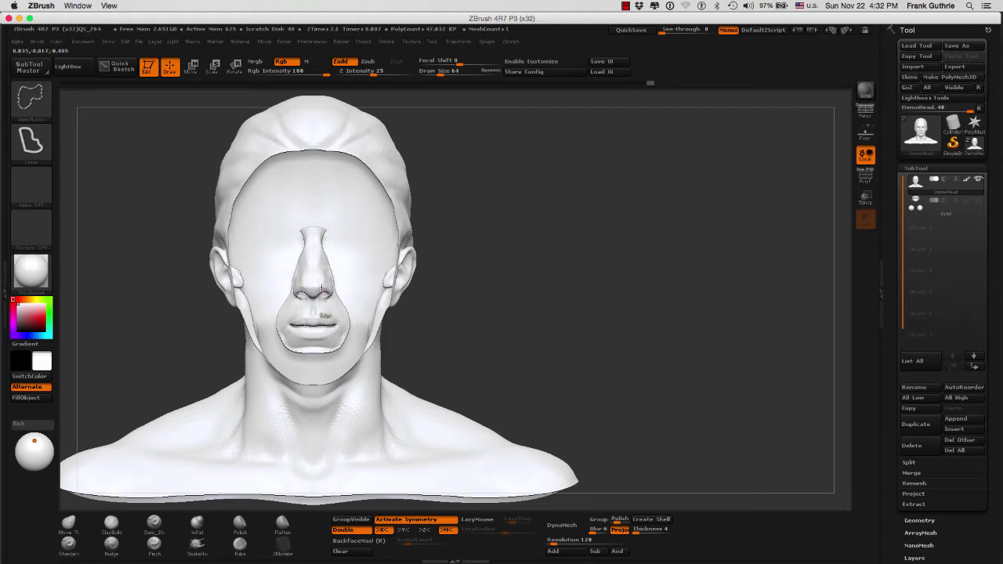
{"action": "left_click", "coordinate": [322, 286], "text": "ctrl+alt+shift"}
{"action": "left_click", "coordinate": [330, 307], "text": "ctrl+alt+shift"}
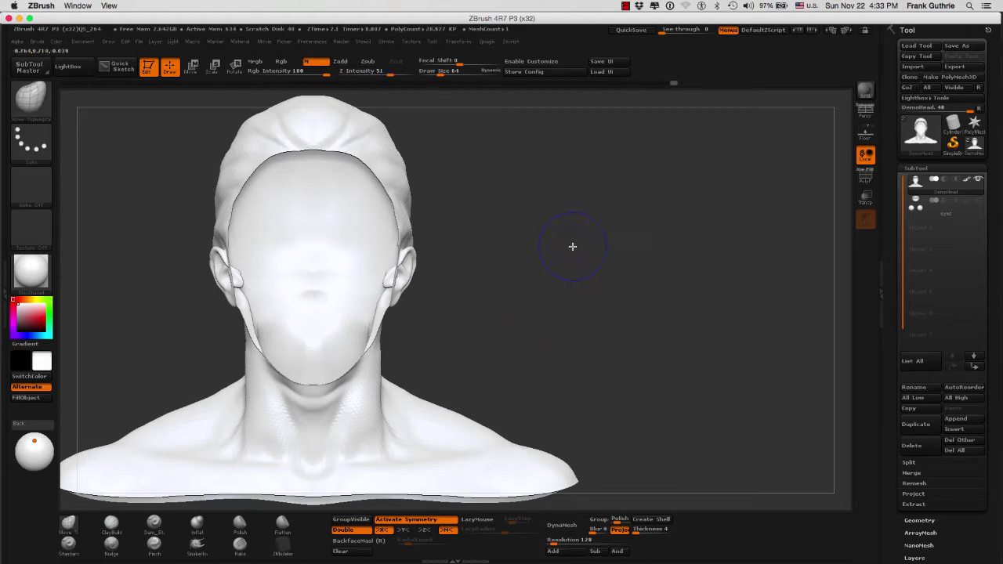
{"action": "left_click", "coordinate": [589, 204], "text": "ctrl+shift"}
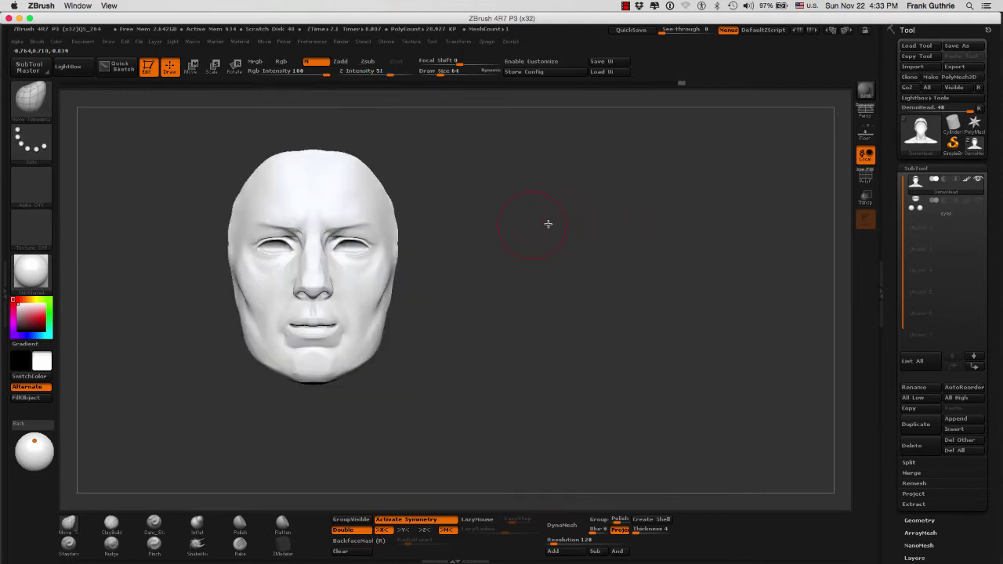
- Frame the isolated face, unhide the rest of the head and turn the polyframe back on
{"action": "left_click_drag", "start_coordinate": [548, 224], "coordinate": [605, 226]}
{"action": "key", "text": "f"}
{"action": "left_click_drag", "start_coordinate": [696, 224], "coordinate": [739, 212]}
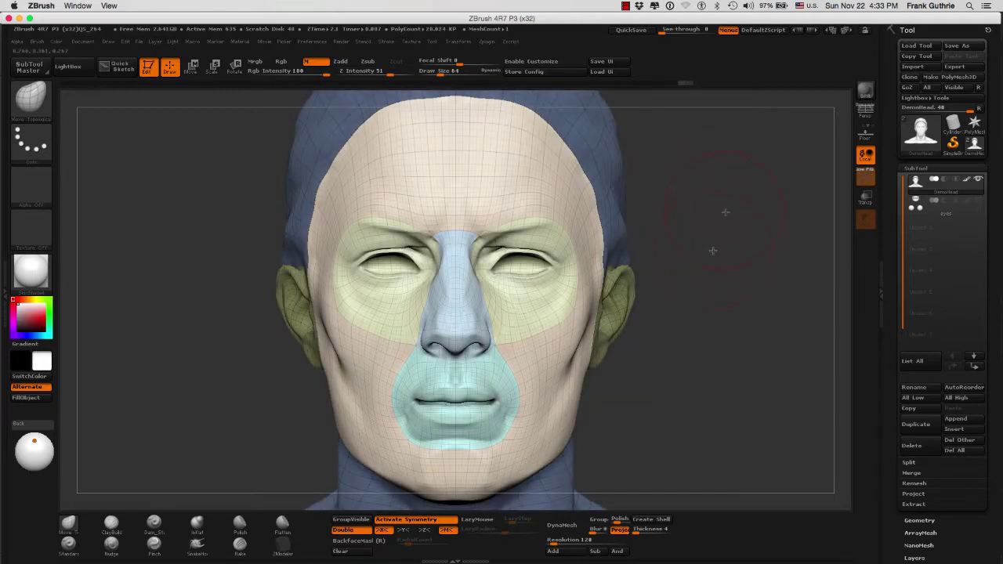
{"action": "key", "text": "shift+f"}
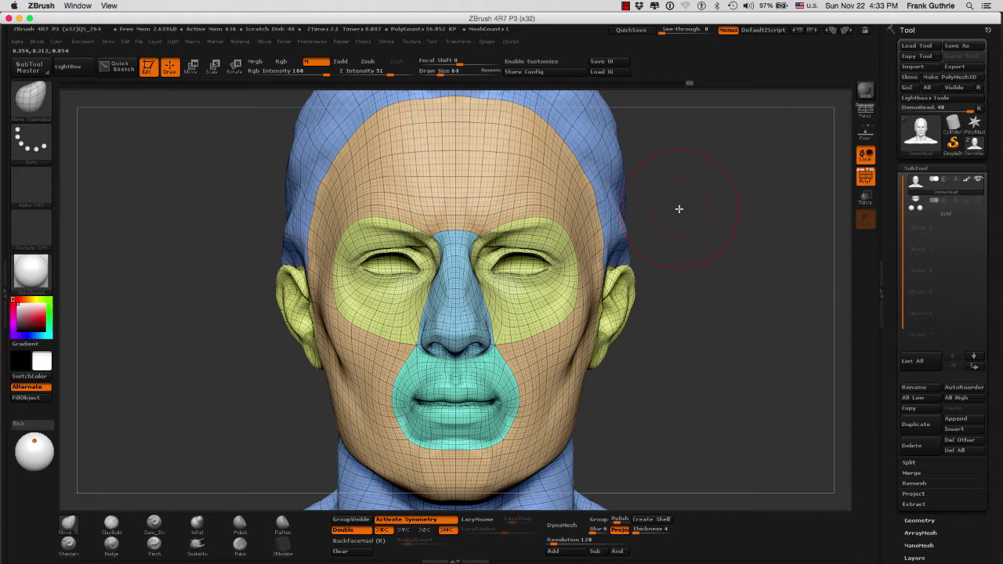
- Dock the Zplugin palette beside the canvas and create a UV Master working clone of the head
{"action": "left_click", "coordinate": [486, 42]}
{"action": "left_click", "coordinate": [3, 292]}
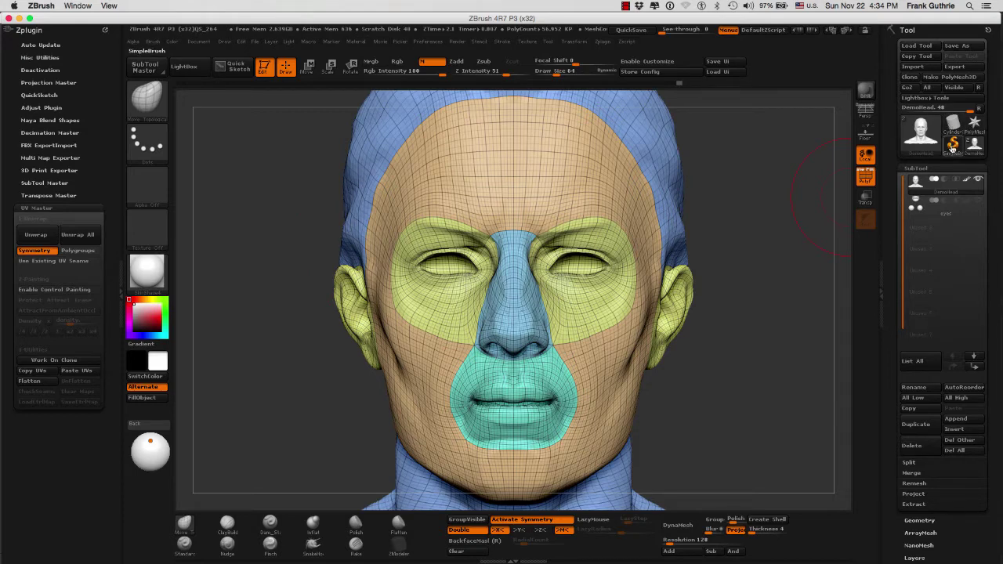
{"action": "left_click", "coordinate": [45, 364]}
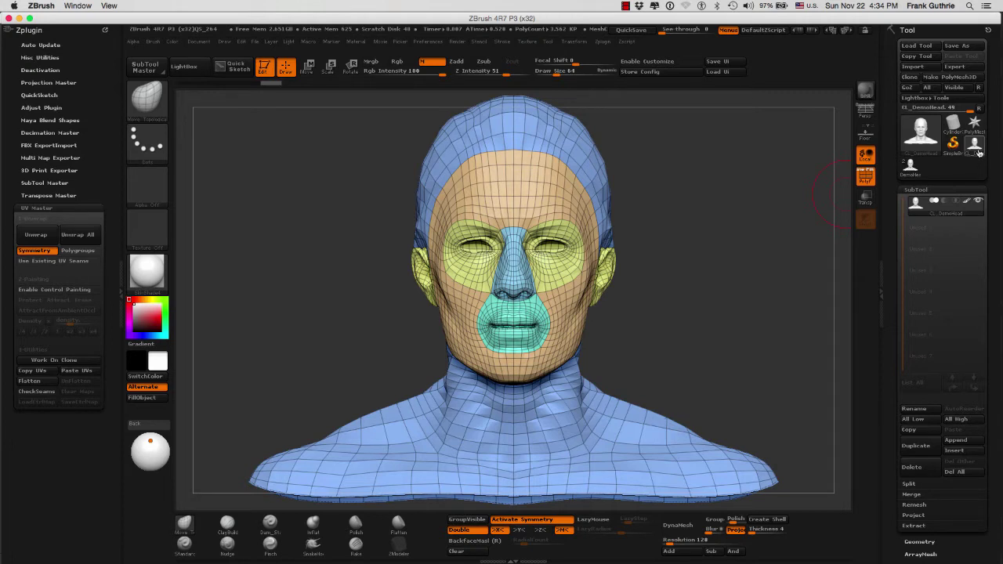
- Unwrap the clone with Symmetry only, flatten it to inspect the UV layout, and unflatten it
{"action": "left_click", "coordinate": [43, 237]}
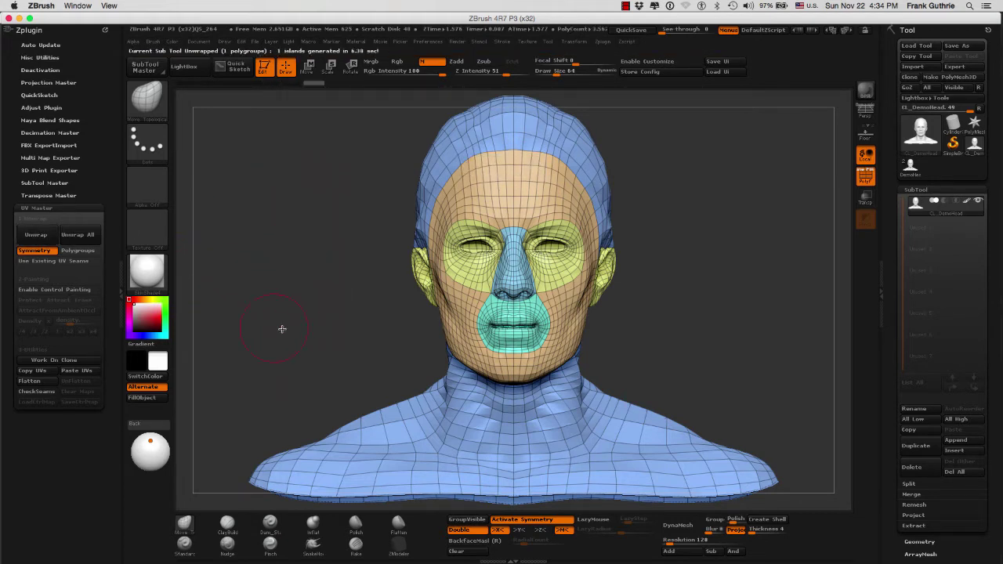
{"action": "left_click", "coordinate": [30, 381]}
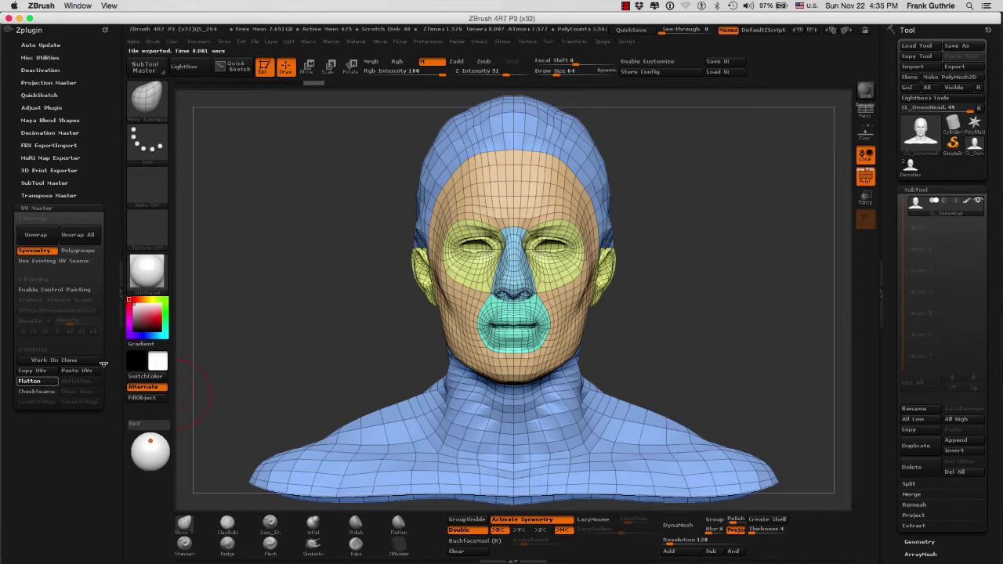
{"action": "left_click", "coordinate": [490, 157]}
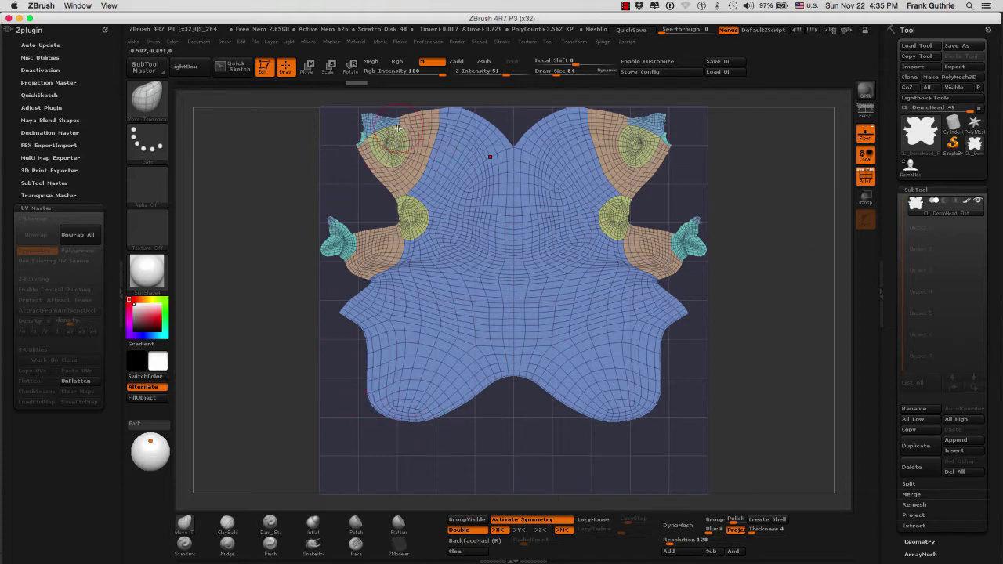
{"action": "mouse_move", "coordinate": [282, 277]}
{"action": "right_mouse_down", "text": "alt"}
{"action": "mouse_move", "coordinate": [381, 267]}
{"action": "mouse_move", "coordinate": [318, 299]}
{"action": "mouse_move", "coordinate": [365, 345]}
{"action": "right_mouse_up", "text": "alt"}
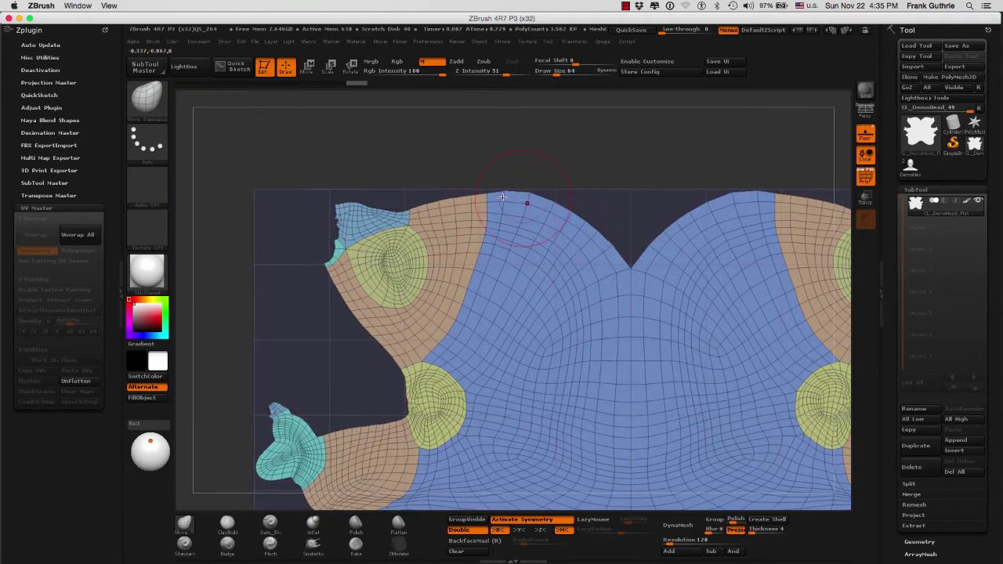
{"action": "key", "text": "f"}
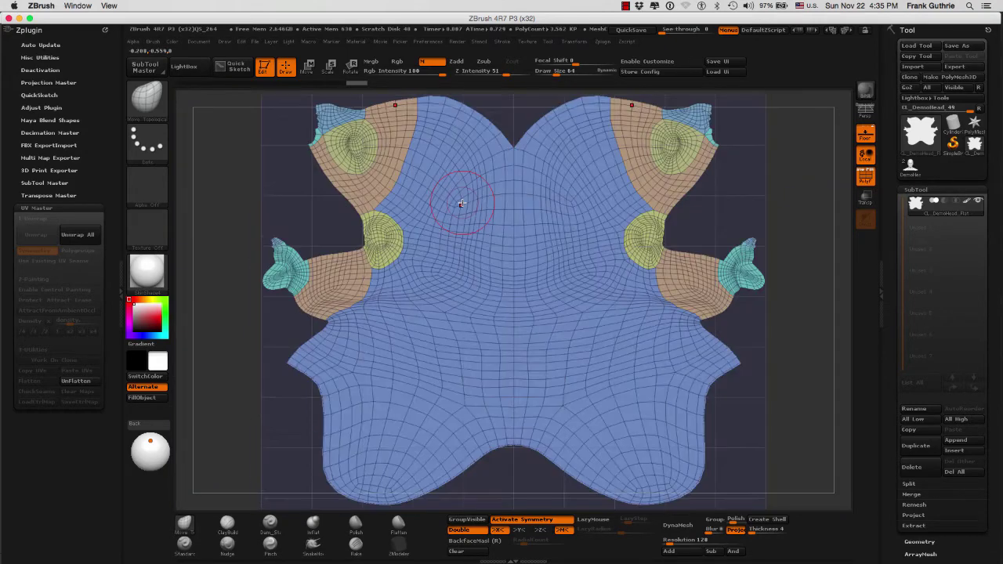
{"action": "left_click", "coordinate": [82, 381]}
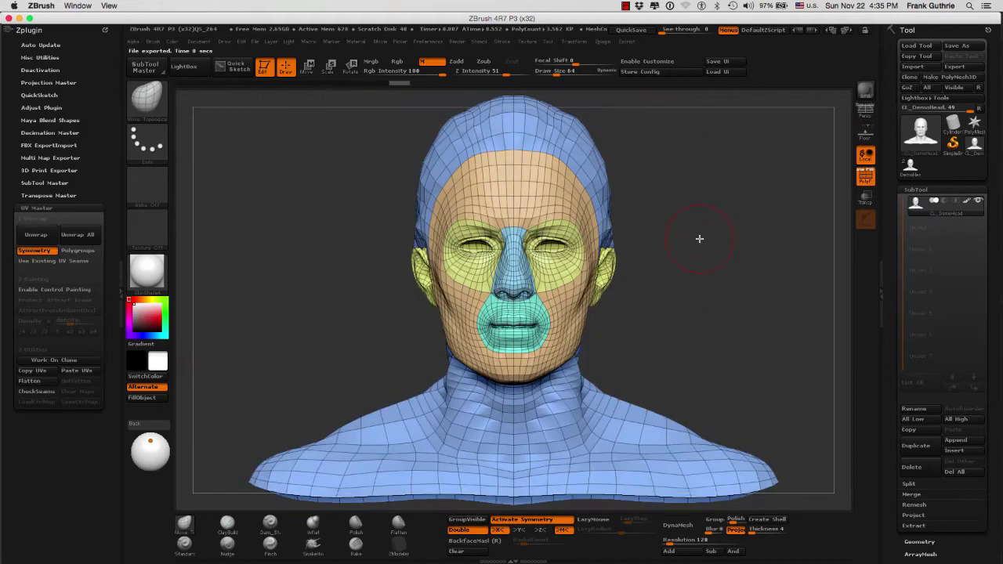
- Enable Polygroups in UV Master, unwrap the clone again, and check its flattened UV islands before returning to the 3D head
{"action": "left_click", "coordinate": [76, 251]}
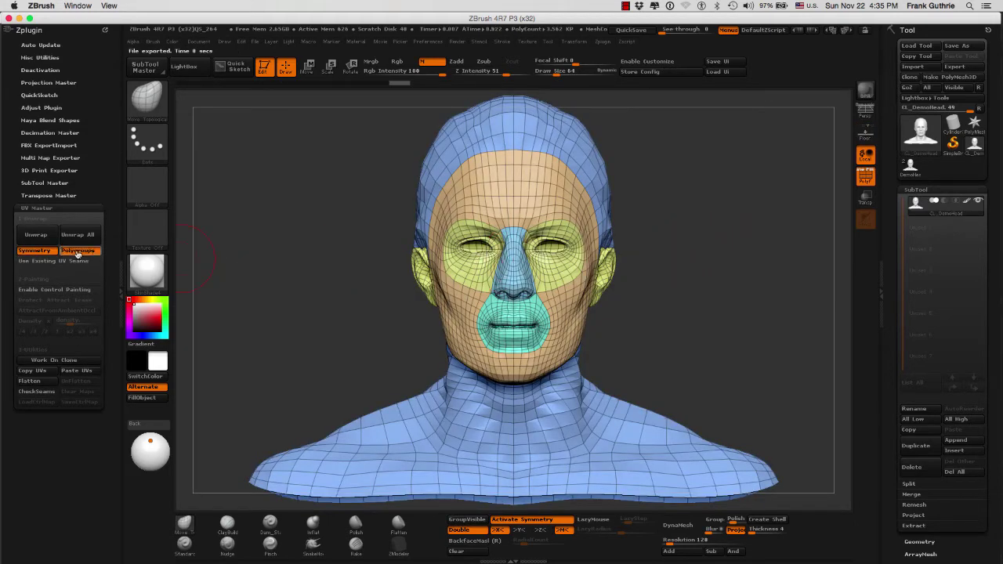
{"action": "left_click", "coordinate": [36, 235]}
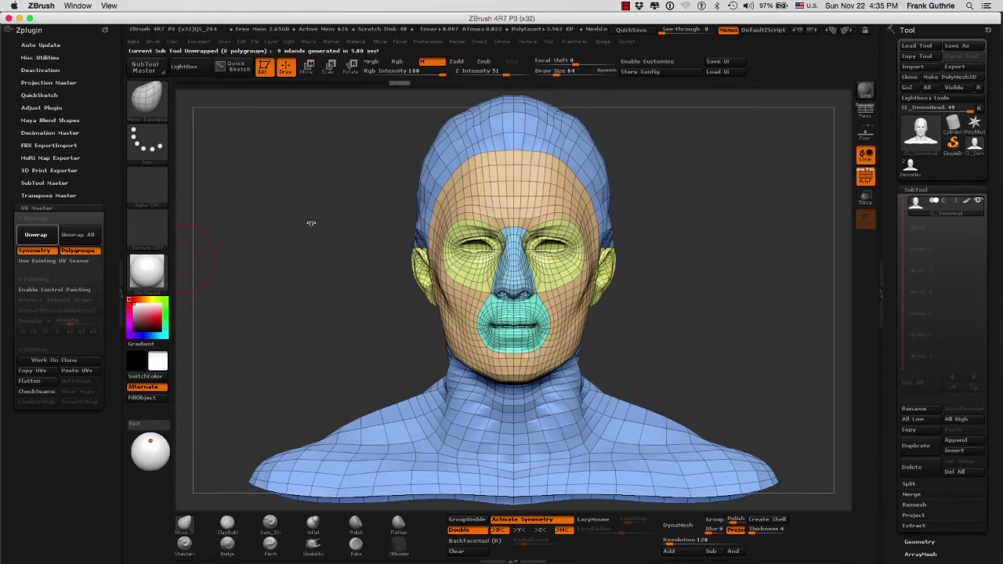
{"action": "left_click", "coordinate": [47, 384]}
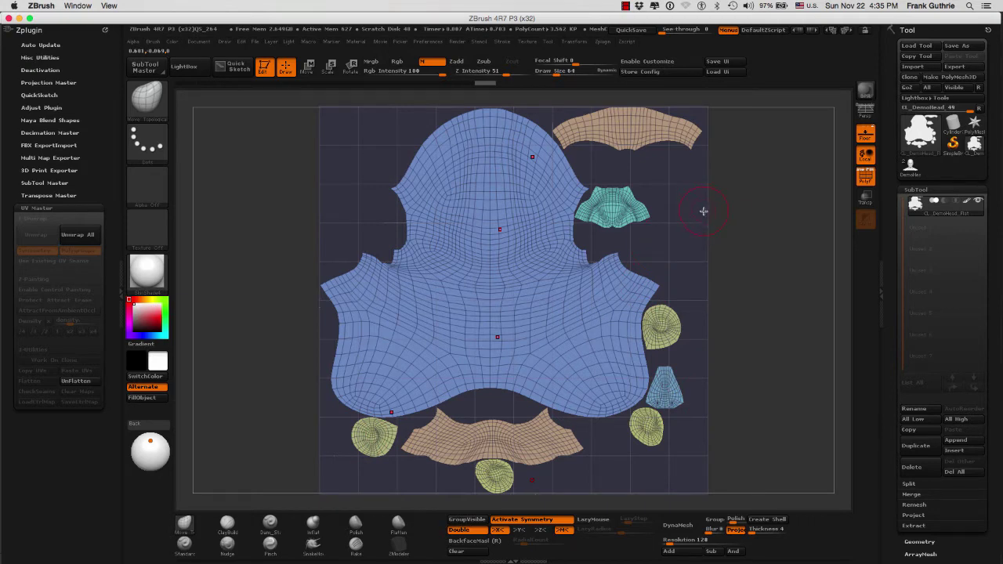
{"action": "left_click", "coordinate": [75, 381]}
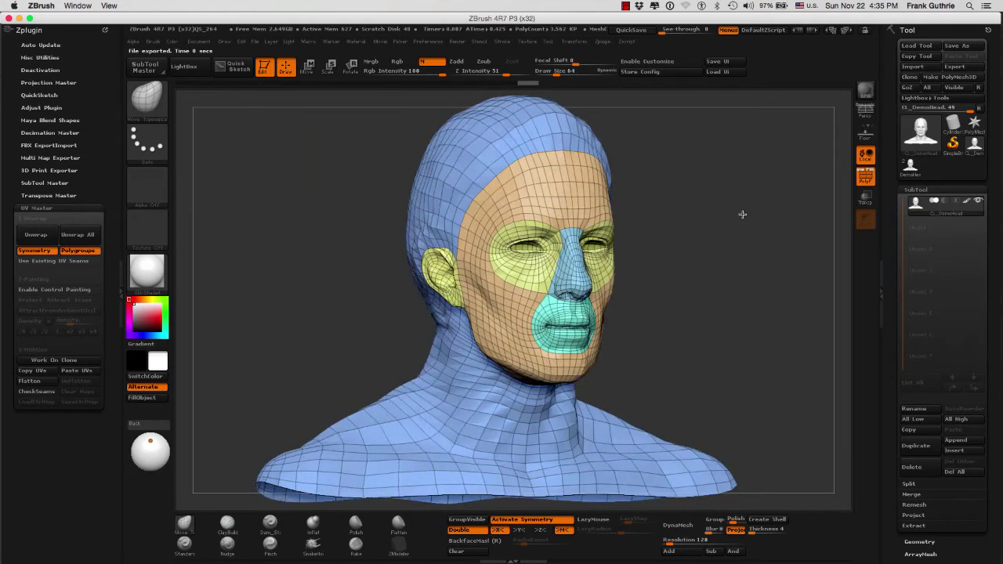
{"action": "left_click_drag", "start_coordinate": [743, 215], "coordinate": [740, 210]}
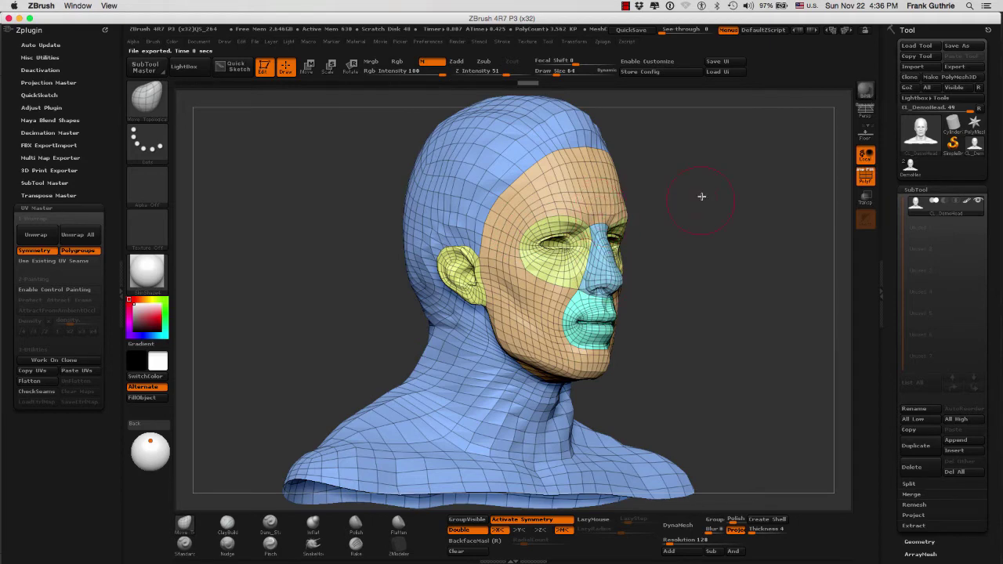
{"action": "left_click_drag", "start_coordinate": [707, 208], "coordinate": [687, 251]}
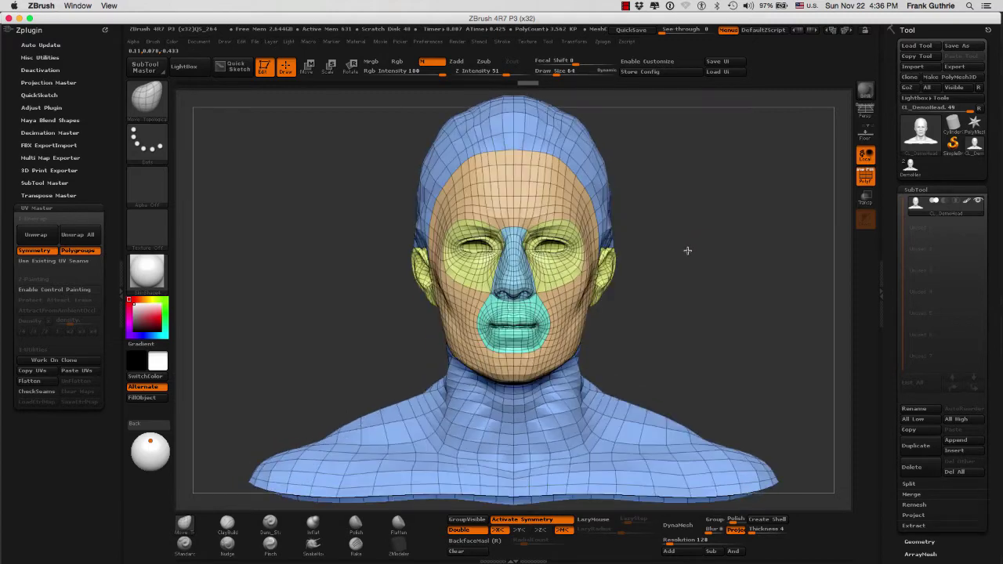
- Delete the unwrapped clone and make the original demo head the active tool
{"action": "left_click", "coordinate": [913, 469]}
{"action": "left_click", "coordinate": [803, 490]}
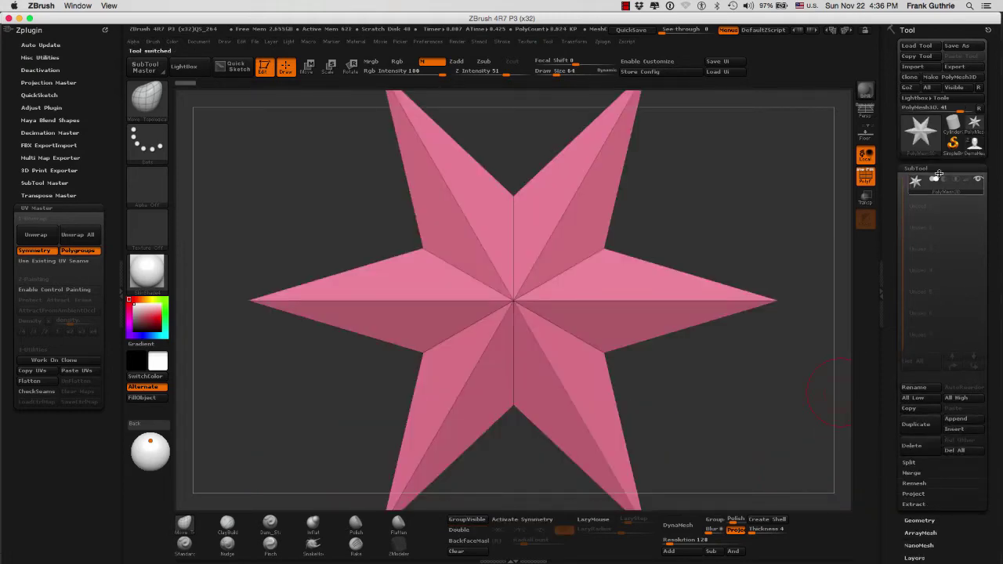
{"action": "left_click", "coordinate": [946, 154]}
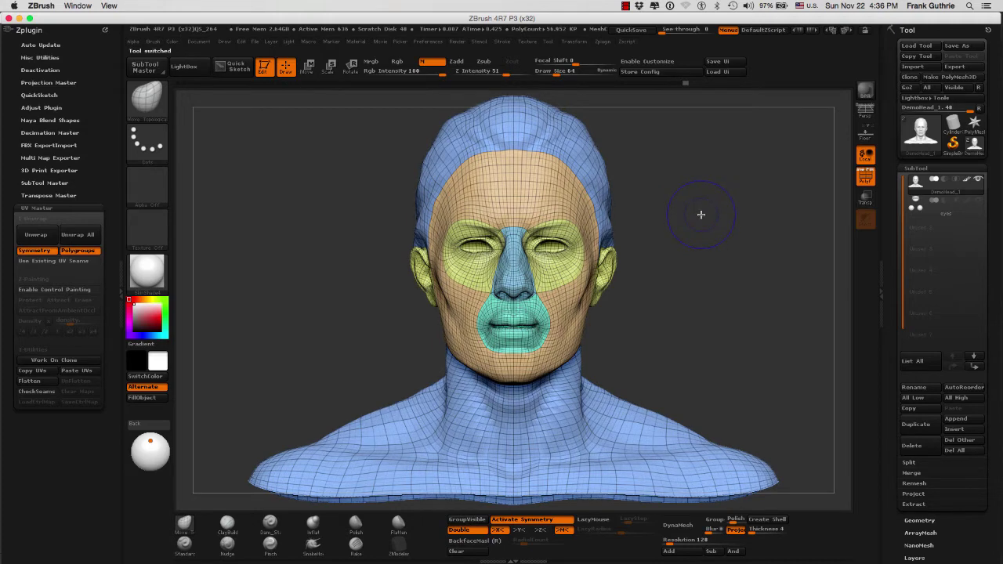
- Lower the head to its lowest subdivision level and open its Geometry settings
{"action": "key", "text": "shift+d"}
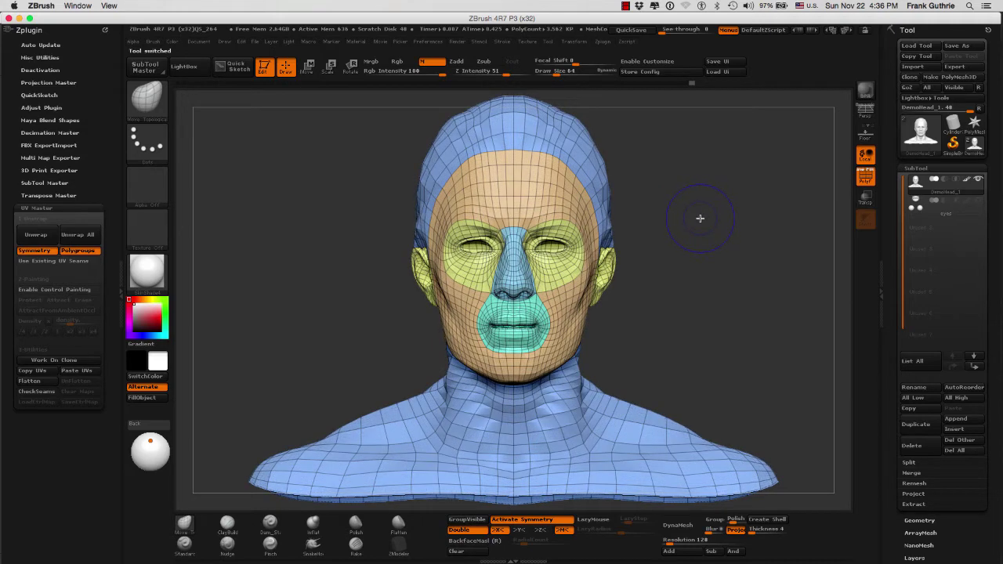
{"action": "left_click", "coordinate": [925, 169]}
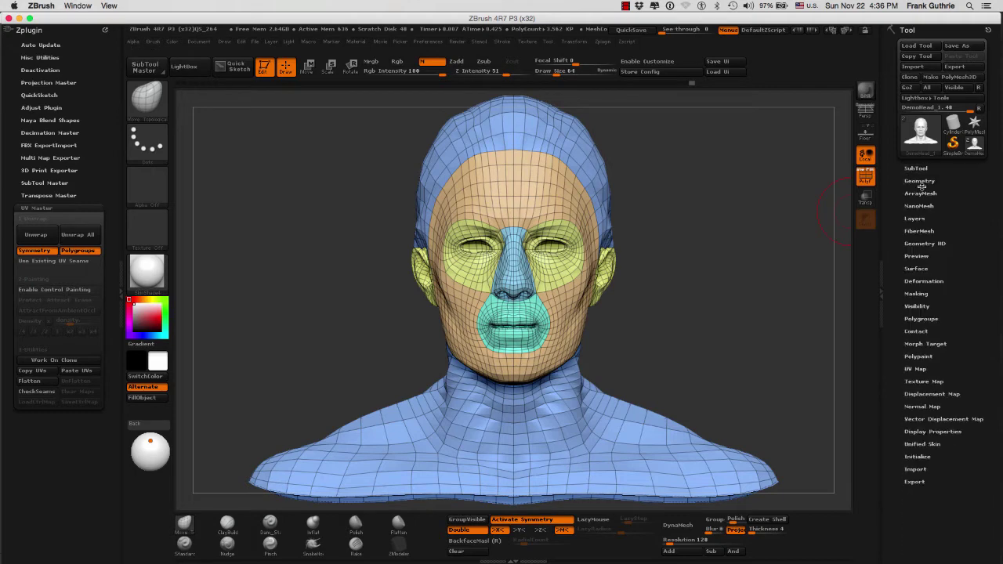
{"action": "left_click", "coordinate": [920, 181]}
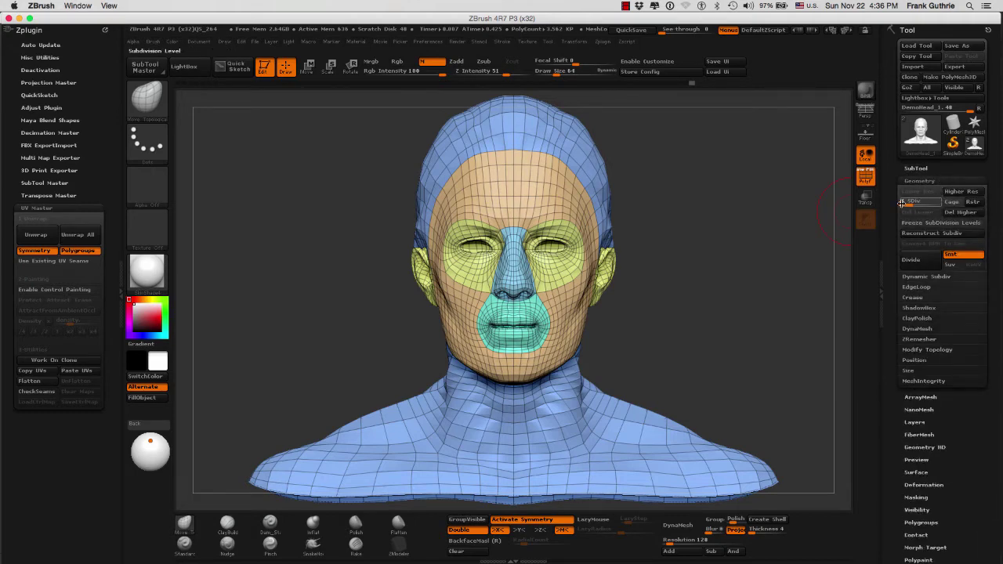
- Hide the back of the head and isolate the yellow polygroup around the eyes
{"action": "left_click_drag", "start_coordinate": [689, 183], "coordinate": [729, 183], "text": "shift"}
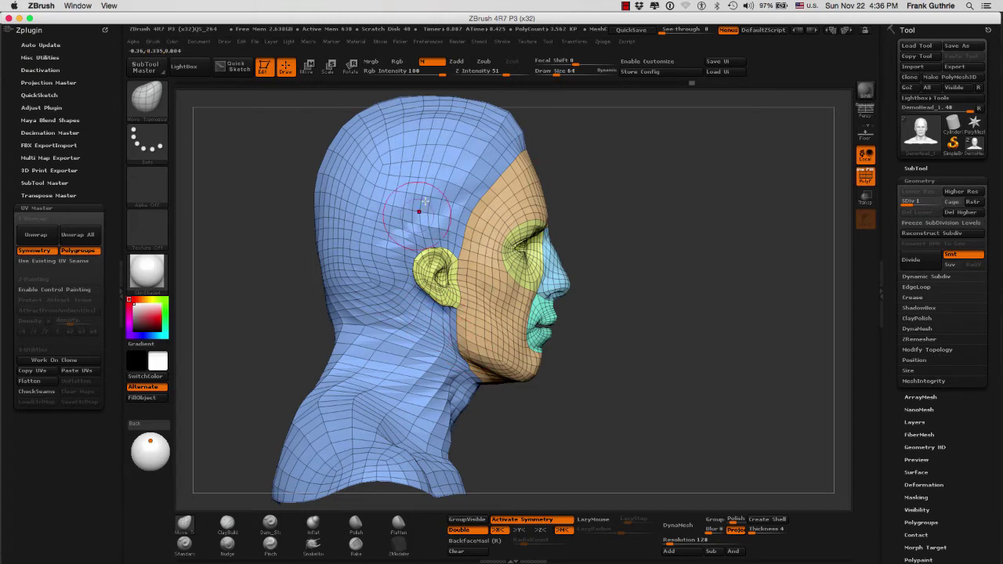
{"action": "left_click", "coordinate": [416, 164], "text": "ctrl+shift"}
{"action": "left_click", "coordinate": [688, 218], "text": "ctrl+shift"}
{"action": "left_click_drag", "start_coordinate": [775, 177], "coordinate": [600, 302], "text": "shift"}
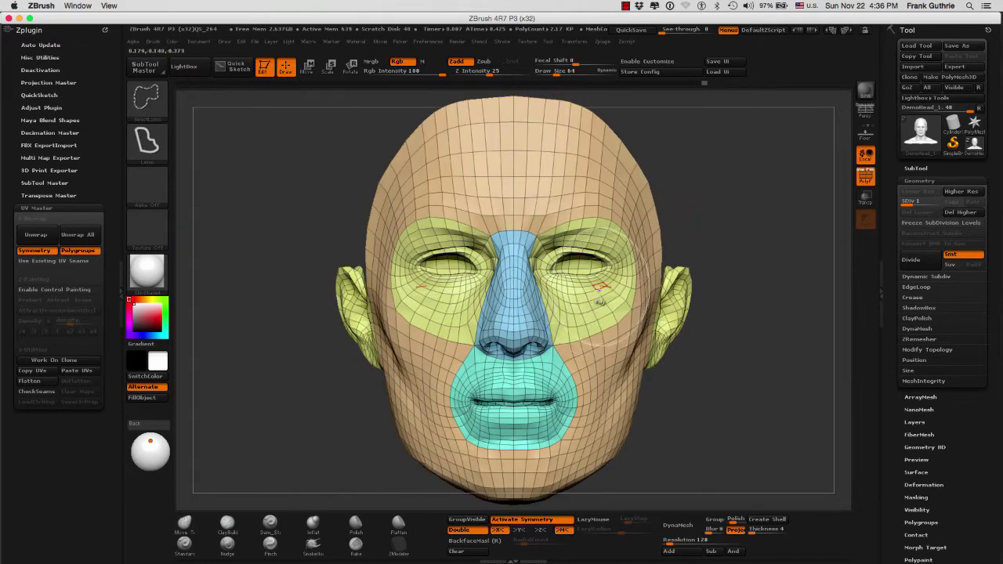
{"action": "left_click", "coordinate": [599, 291], "text": "ctrl+shift"}
{"action": "key", "text": "ctrl+w"}
{"action": "left_click", "coordinate": [714, 244], "text": "ctrl+shift"}
{"action": "left_click", "coordinate": [564, 243], "text": "ctrl+shift"}
{"action": "key", "text": "f"}
- Restrict the visible mesh to the polygons deep inside both eye sockets, then grow the visible area outward
{"action": "mouse_move", "coordinate": [635, 177]}
{"action": "left_mouse_down"}
{"action": "mouse_move", "coordinate": [508, 297]}
{"action": "mouse_move", "coordinate": [515, 213]}
{"action": "left_mouse_up"}
{"action": "mouse_move", "coordinate": [242, 278]}
{"action": "left_mouse_down", "text": "ctrl+shift"}
{"action": "mouse_move", "coordinate": [818, 332]}
{"action": "mouse_move", "coordinate": [815, 220]}
{"action": "left_mouse_up", "text": "ctrl+shift"}
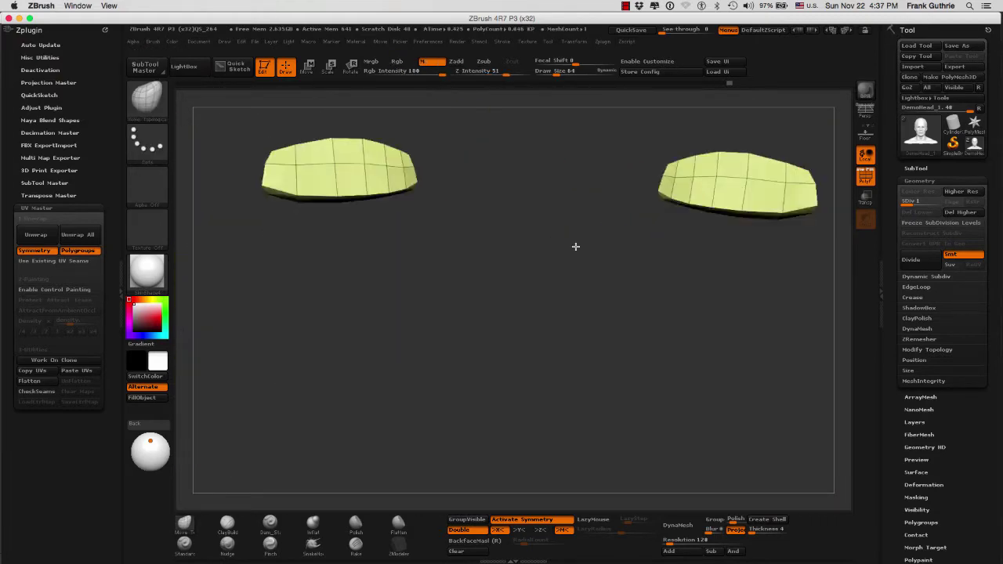
{"action": "mouse_move", "coordinate": [575, 246]}
{"action": "left_mouse_down"}
{"action": "mouse_move", "coordinate": [575, 302]}
{"action": "mouse_move", "coordinate": [560, 318]}
{"action": "mouse_move", "coordinate": [554, 300]}
{"action": "mouse_move", "coordinate": [598, 287]}
{"action": "mouse_move", "coordinate": [538, 277]}
{"action": "left_mouse_up"}
{"action": "key", "text": "ctrl+shift+x"}
{"action": "key", "text": "s"}
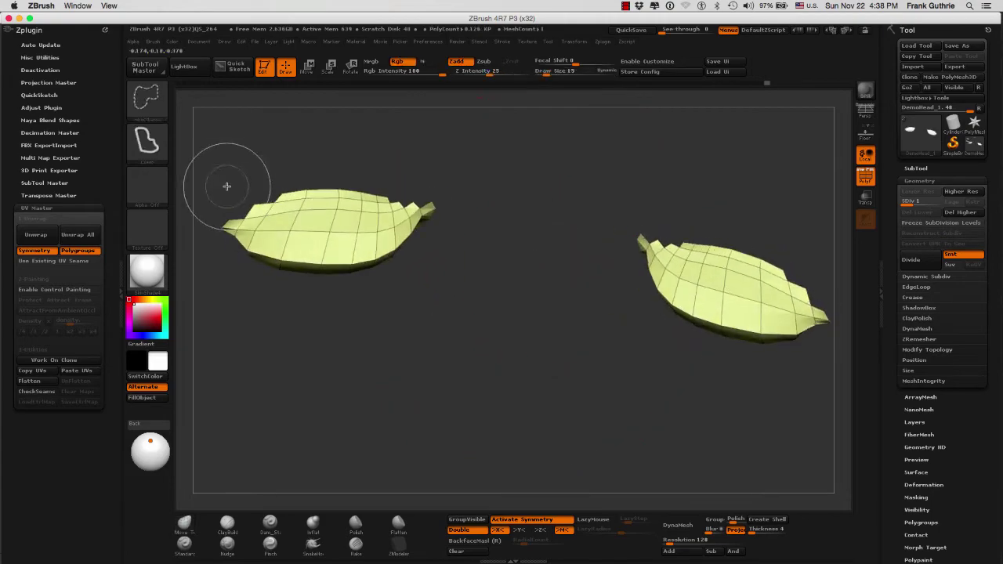
- Trim the stray polygons from the corners and rims of both eye socket interiors
{"action": "mouse_move", "coordinate": [226, 187]}
{"action": "left_mouse_down", "text": "ctrl+alt+shift"}
{"action": "mouse_move", "coordinate": [425, 175]}
{"action": "mouse_move", "coordinate": [377, 205]}
{"action": "left_mouse_up", "text": "ctrl+alt+shift"}
{"action": "mouse_move", "coordinate": [596, 179]}
{"action": "left_mouse_down"}
{"action": "mouse_move", "coordinate": [570, 307]}
{"action": "mouse_move", "coordinate": [576, 199]}
{"action": "left_mouse_up"}
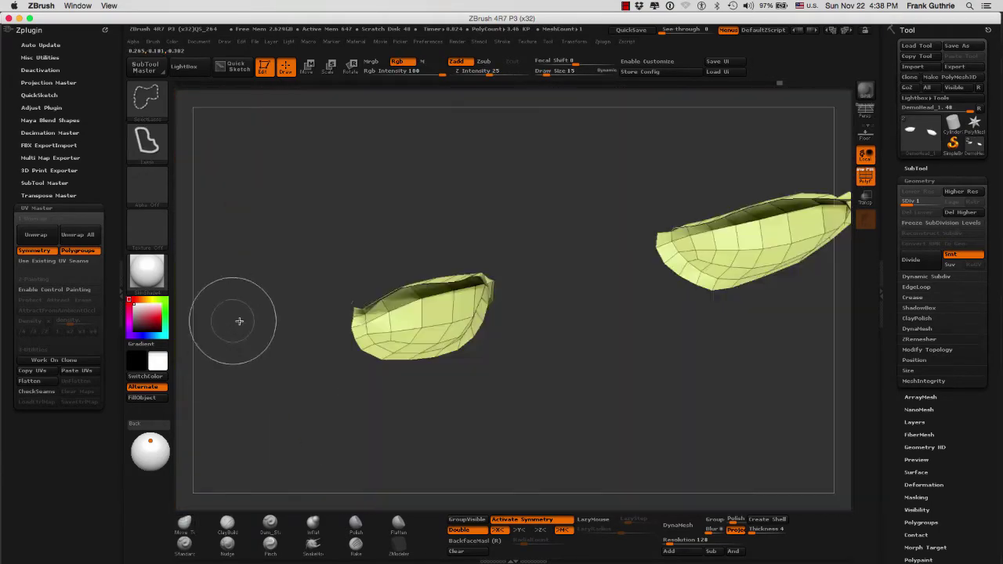
{"action": "left_click_drag", "start_coordinate": [345, 317], "coordinate": [416, 364], "text": "ctrl+alt+shift"}
{"action": "left_click_drag", "start_coordinate": [389, 277], "coordinate": [490, 270]}
{"action": "left_click_drag", "start_coordinate": [486, 278], "coordinate": [373, 359], "text": "ctrl+alt+shift"}
{"action": "mouse_move", "coordinate": [533, 267]}
{"action": "left_mouse_down"}
{"action": "mouse_move", "coordinate": [577, 224]}
{"action": "mouse_move", "coordinate": [702, 338]}
{"action": "mouse_move", "coordinate": [633, 348]}
{"action": "left_mouse_up"}
- Assign the visible eye socket interiors to their own polygroup and show the full head again
{"action": "left_click", "coordinate": [922, 523]}
{"action": "left_click", "coordinate": [467, 519]}
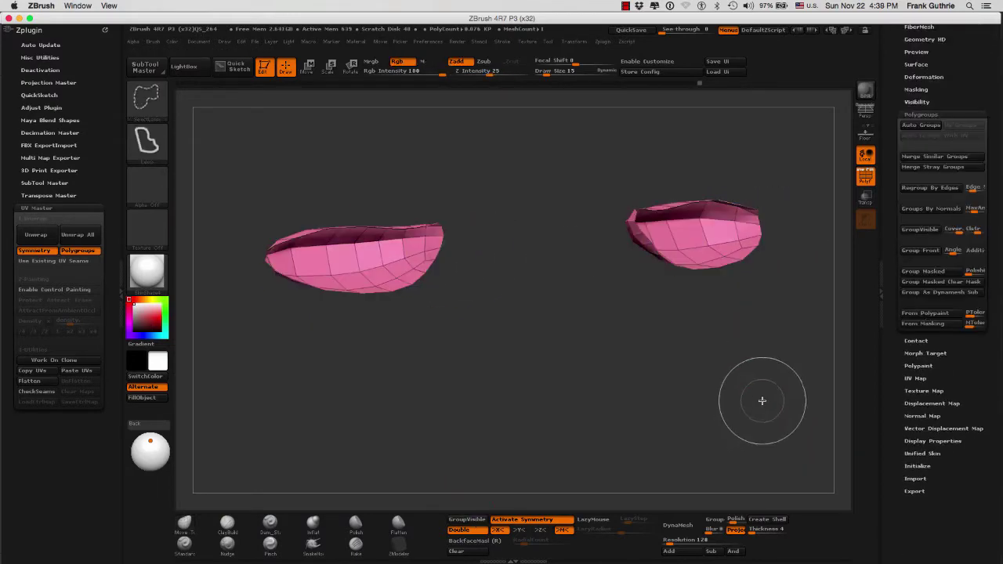
{"action": "left_click", "coordinate": [762, 400], "text": "ctrl+shift"}
{"action": "key", "text": "f"}
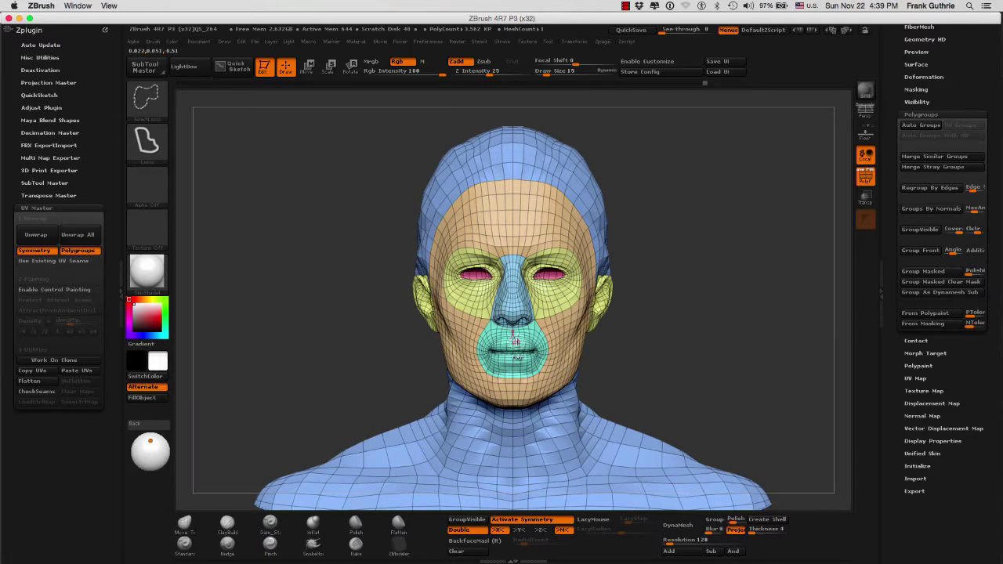
- Isolate the turquoise mouth polygroup, keep only its inner polygons visible, and grow the visible area
{"action": "left_click", "coordinate": [516, 341], "text": "ctrl+shift"}
{"action": "key", "text": "f"}
{"action": "mouse_move", "coordinate": [410, 172]}
{"action": "left_mouse_down", "text": "ctrl+shift"}
{"action": "mouse_move", "coordinate": [285, 164]}
{"action": "mouse_move", "coordinate": [423, 180]}
{"action": "left_mouse_up", "text": "ctrl+shift"}
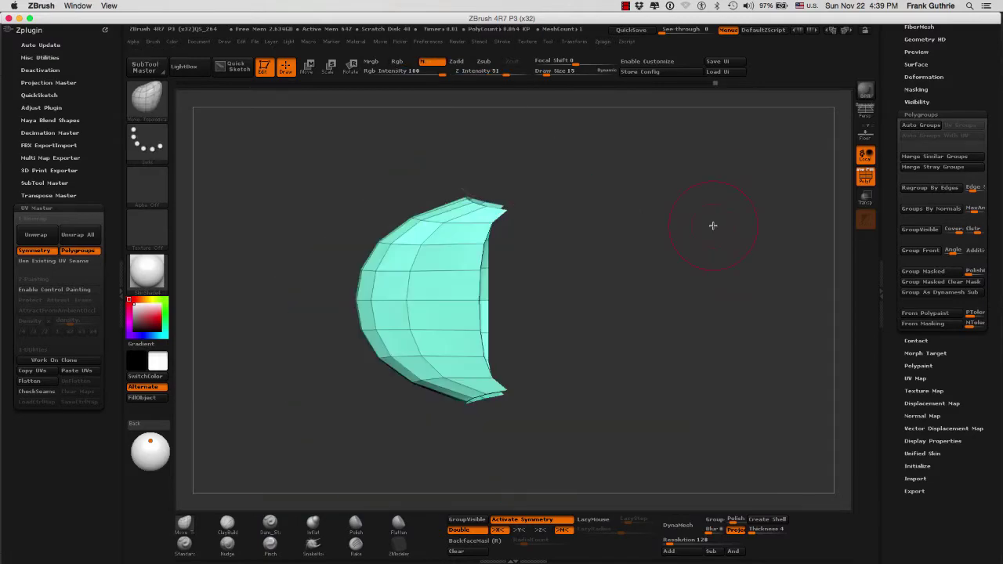
{"action": "key", "text": "ctrl+shift+x"}
{"action": "key", "text": "ctrl+shift+x"}
- Assign the mouth interior to its own polygroup and bring back the full head
{"action": "left_click_drag", "start_coordinate": [729, 285], "coordinate": [772, 269]}
{"action": "left_click", "coordinate": [781, 267], "text": "ctrl+shift"}
{"action": "left_click_drag", "start_coordinate": [835, 249], "coordinate": [314, 306]}
{"action": "key", "text": "ctrl+w"}
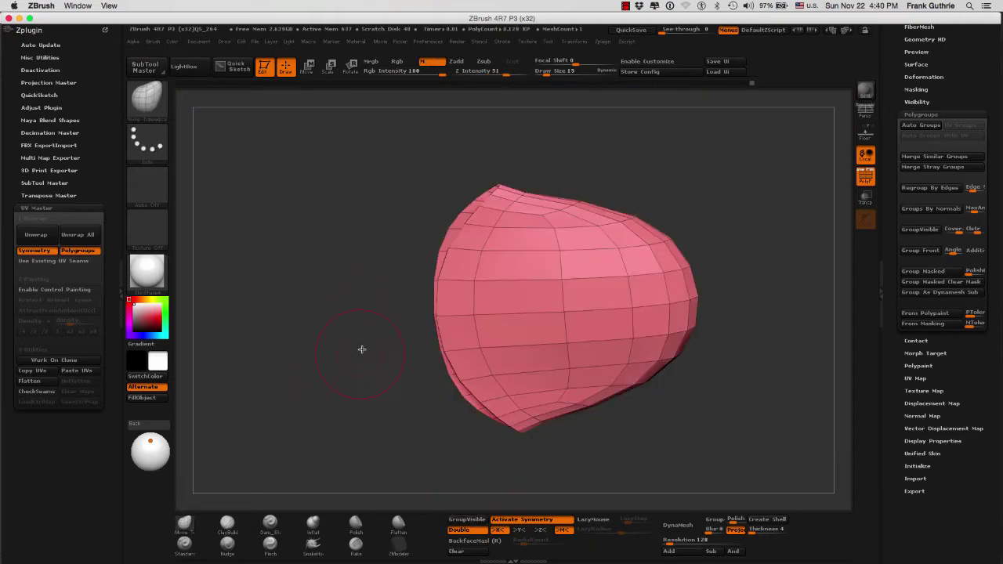
{"action": "left_click", "coordinate": [282, 376], "text": "ctrl+shift"}
{"action": "mouse_move", "coordinate": [280, 379]}
{"action": "left_mouse_down"}
{"action": "mouse_move", "coordinate": [679, 235]}
{"action": "mouse_move", "coordinate": [720, 294]}
{"action": "mouse_move", "coordinate": [792, 270]}
{"action": "left_mouse_up"}
- Hide the back of the head, ears, eye sockets and mouth interior, and combine the remaining face regions into one polygroup
{"action": "mouse_move", "coordinate": [687, 212]}
{"action": "left_mouse_down", "text": "shift"}
{"action": "mouse_move", "coordinate": [792, 213]}
{"action": "mouse_move", "coordinate": [725, 210]}
{"action": "left_mouse_up", "text": "shift"}
{"action": "left_click", "coordinate": [375, 197], "text": "ctrl+shift"}
{"action": "left_click", "coordinate": [394, 288], "text": "ctrl+shift"}
{"action": "left_click_drag", "start_coordinate": [377, 288], "coordinate": [258, 286]}
{"action": "key", "text": "f"}
{"action": "left_click", "coordinate": [494, 263], "text": "ctrl+shift"}
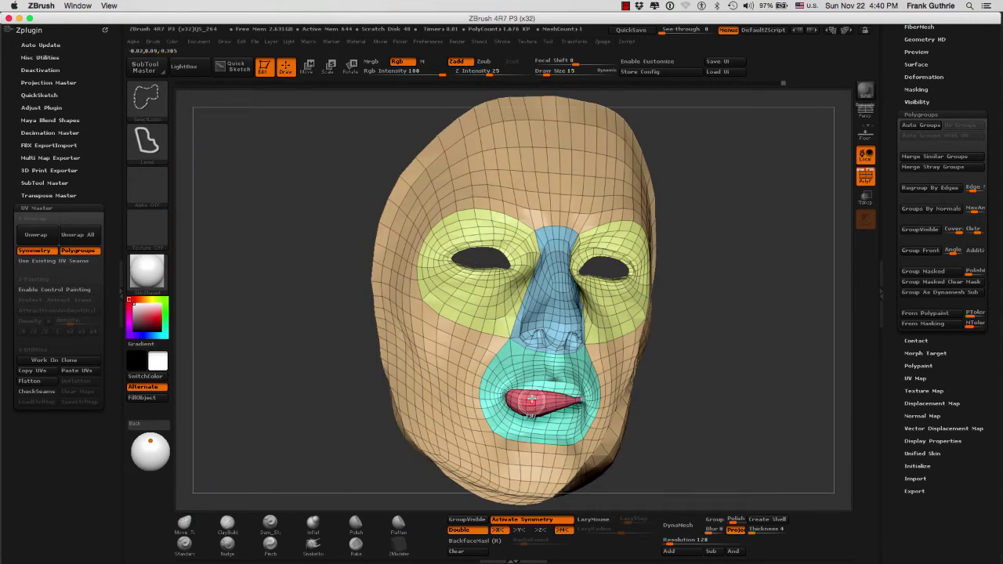
{"action": "left_click", "coordinate": [531, 400], "text": "ctrl+shift"}
{"action": "left_click_drag", "start_coordinate": [732, 339], "coordinate": [727, 293]}
{"action": "key", "text": "ctrl+w"}
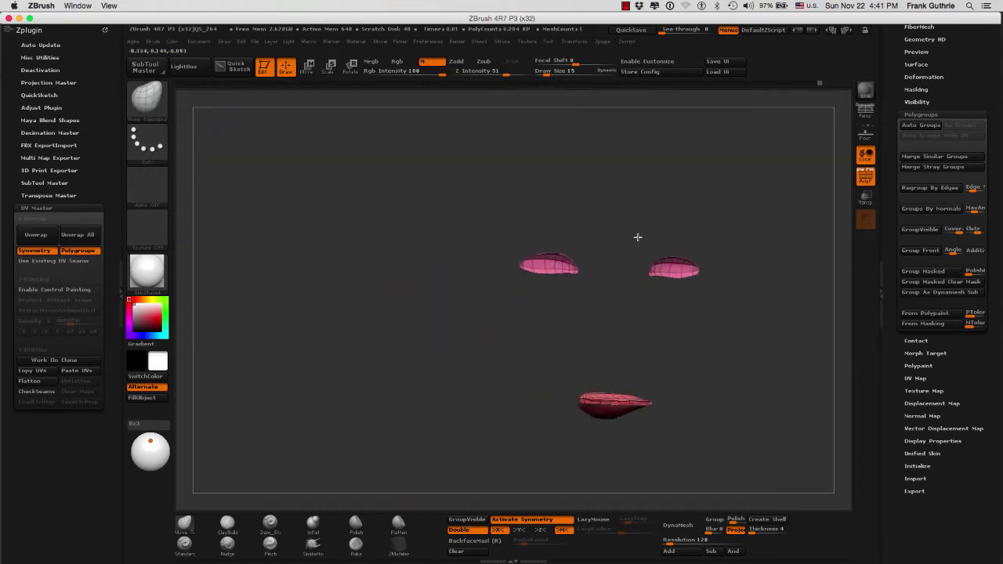
- Combine the isolated eye sockets and mouth interior into one polygroup, then show the full head from the front
{"action": "left_click_drag", "start_coordinate": [638, 172], "coordinate": [725, 243]}
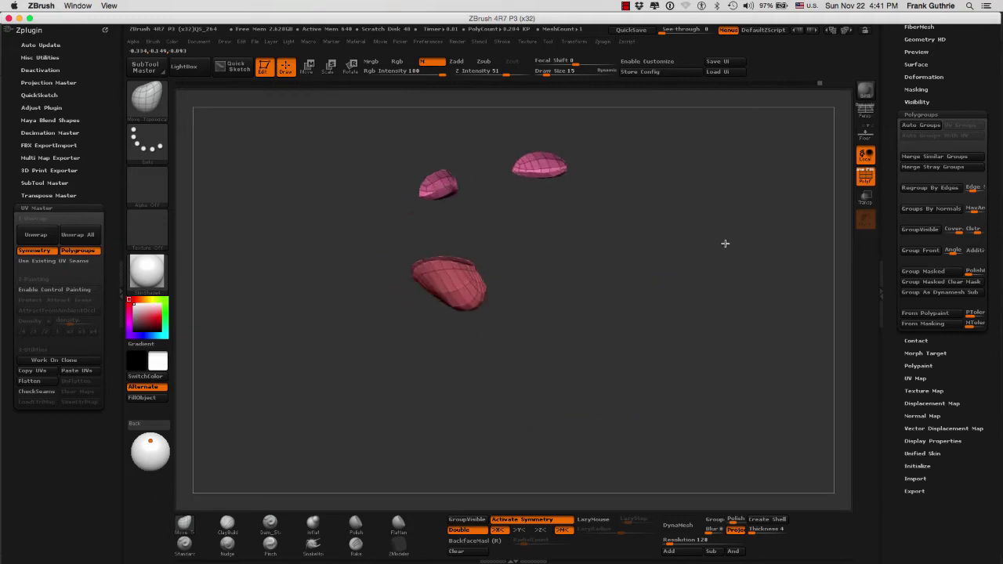
{"action": "key", "text": "f"}
{"action": "left_click", "coordinate": [468, 519]}
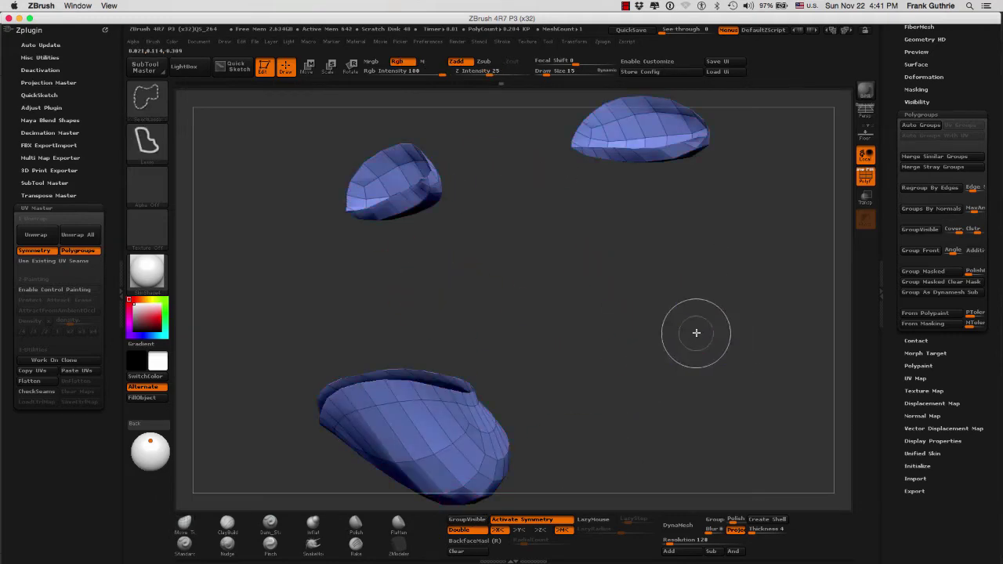
{"action": "left_click", "coordinate": [697, 332], "text": "ctrl+shift"}
{"action": "left_click_drag", "start_coordinate": [764, 240], "coordinate": [538, 234]}
{"action": "left_click_drag", "start_coordinate": [627, 229], "coordinate": [745, 231], "text": "shift"}
{"action": "key", "text": "f"}
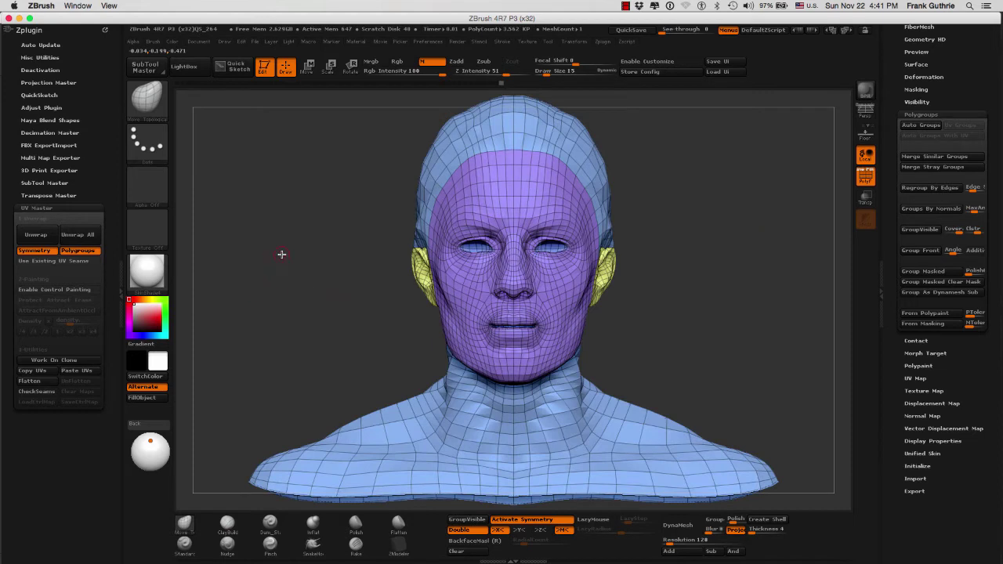
- Create a UV Master working clone of the regrouped head, make it the active tool and turn off its polyframe
{"action": "left_click", "coordinate": [80, 362]}
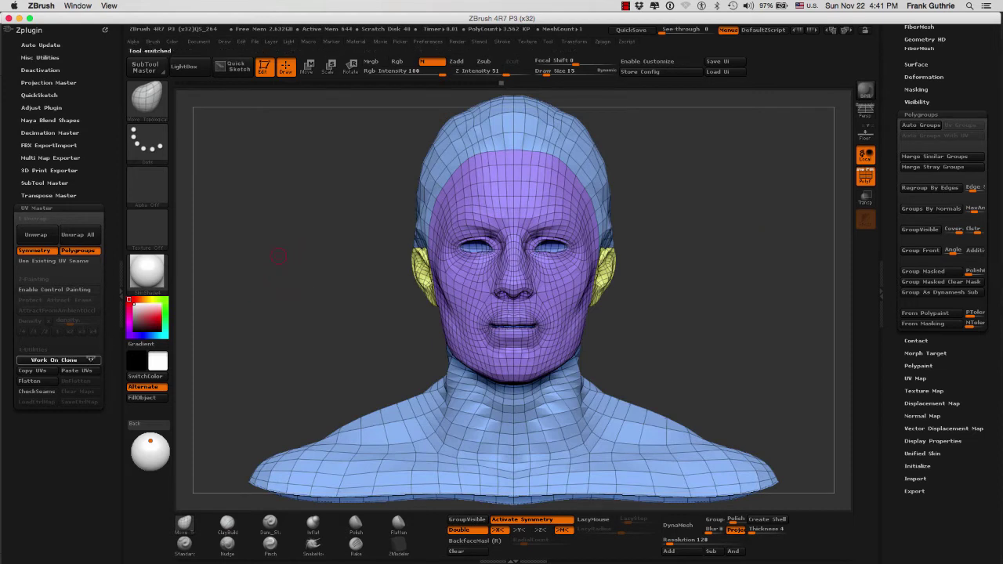
{"action": "left_click", "coordinate": [970, 135]}
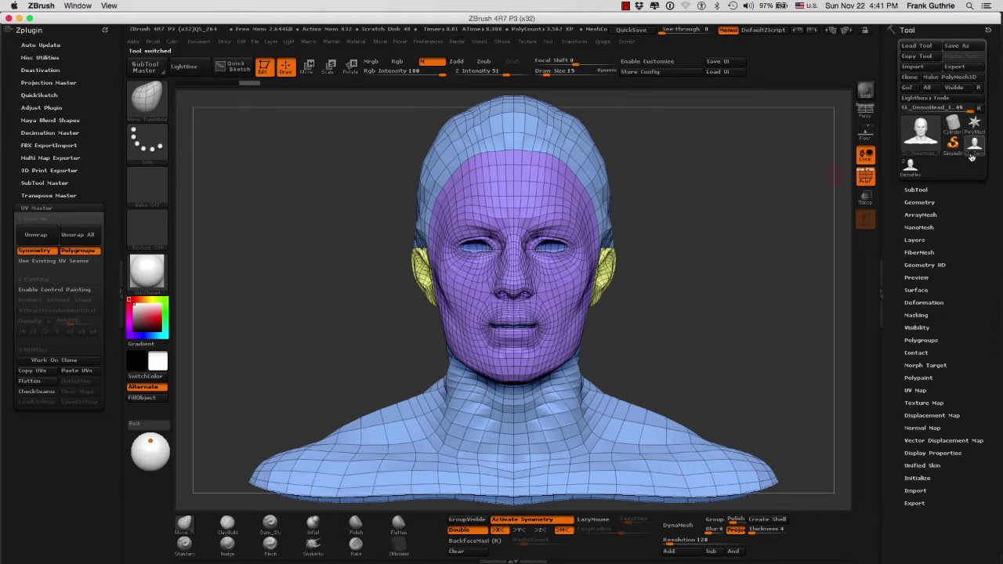
{"action": "left_click", "coordinate": [974, 146]}
{"action": "left_click", "coordinate": [866, 177]}
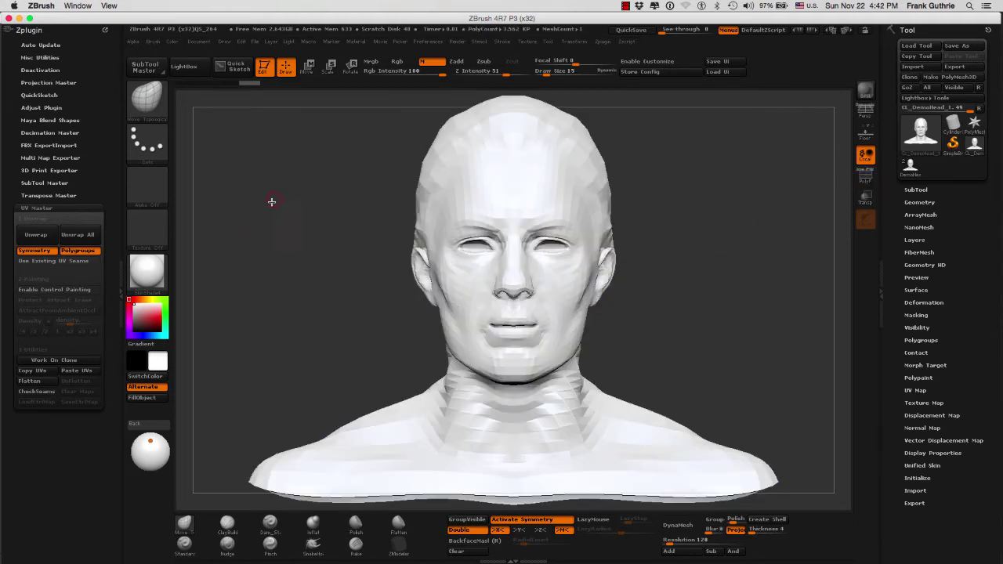
- Disable Polygroups, unwrap the clone with Symmetry only, and inspect its flattened UV layout before unflattening it
{"action": "left_click", "coordinate": [79, 253]}
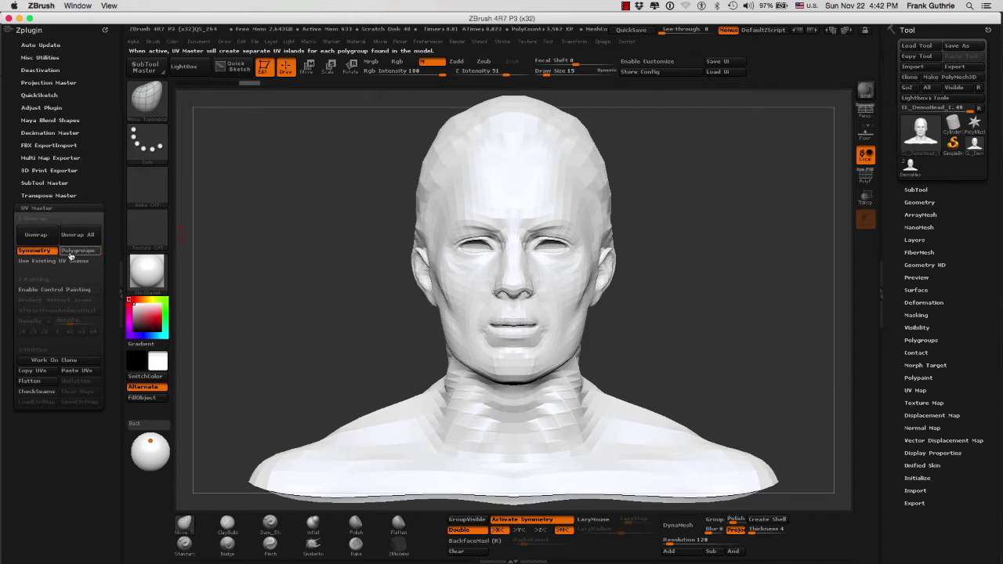
{"action": "left_click", "coordinate": [36, 234]}
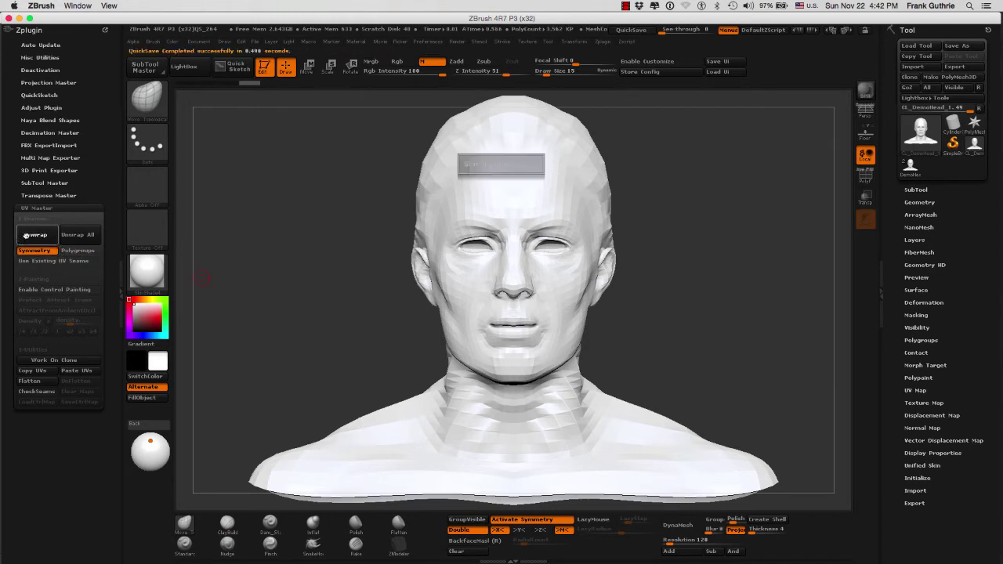
{"action": "left_click", "coordinate": [42, 381]}
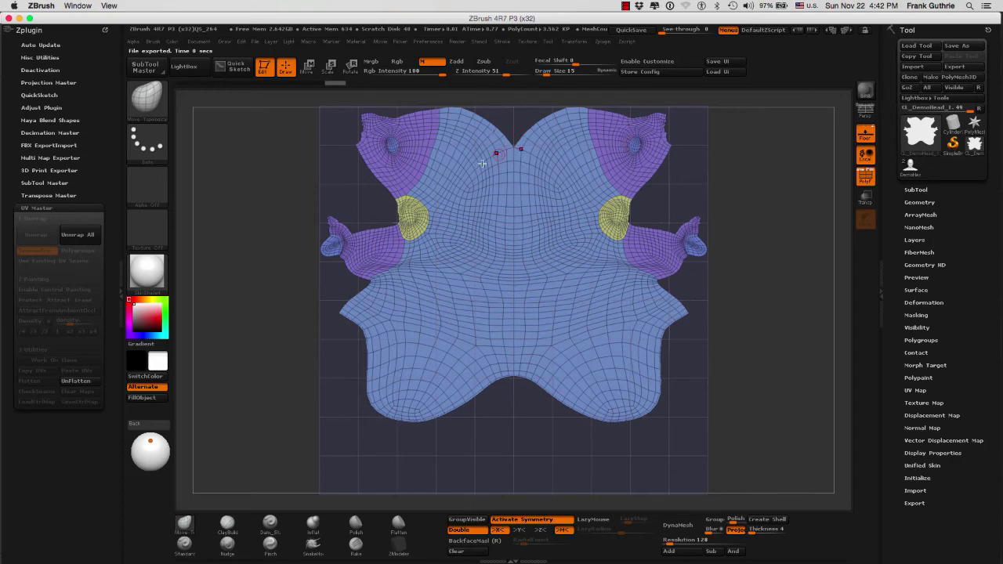
{"action": "left_click", "coordinate": [74, 381]}
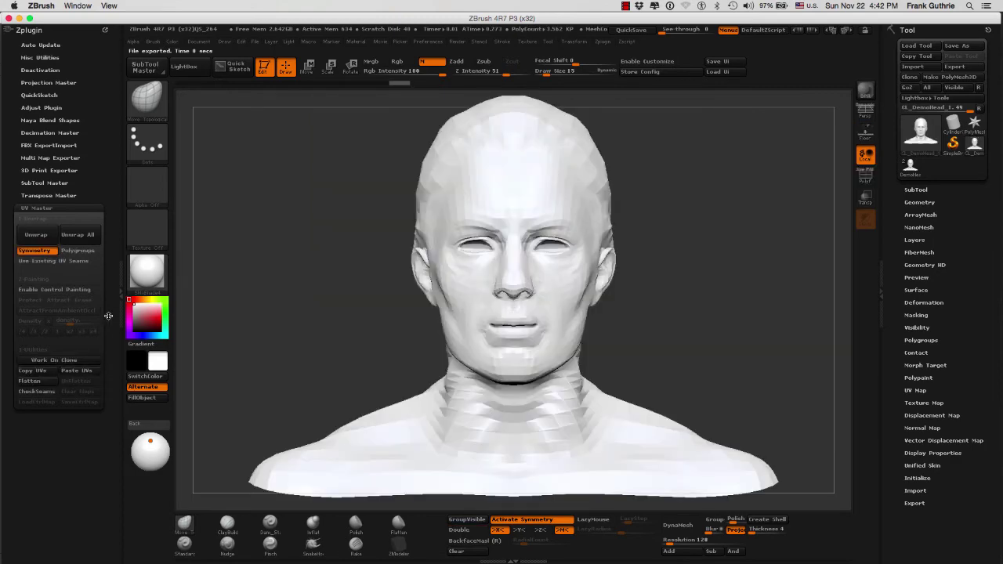
- Enable Polygroups again, unwrap the clone, and inspect the flattened UV islands before unflattening it
{"action": "left_click", "coordinate": [87, 253]}
{"action": "left_click", "coordinate": [35, 235]}
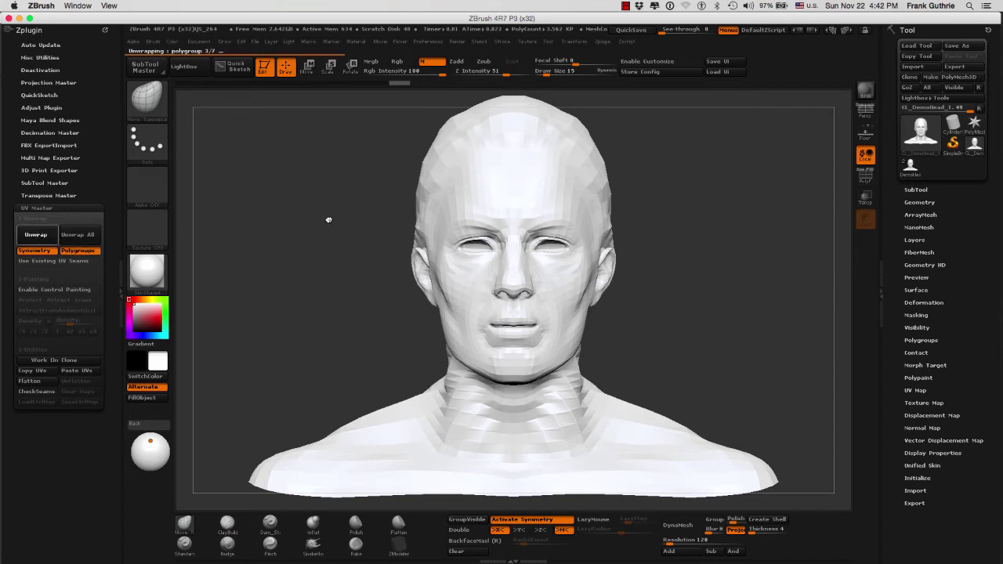
{"action": "left_click", "coordinate": [47, 381]}
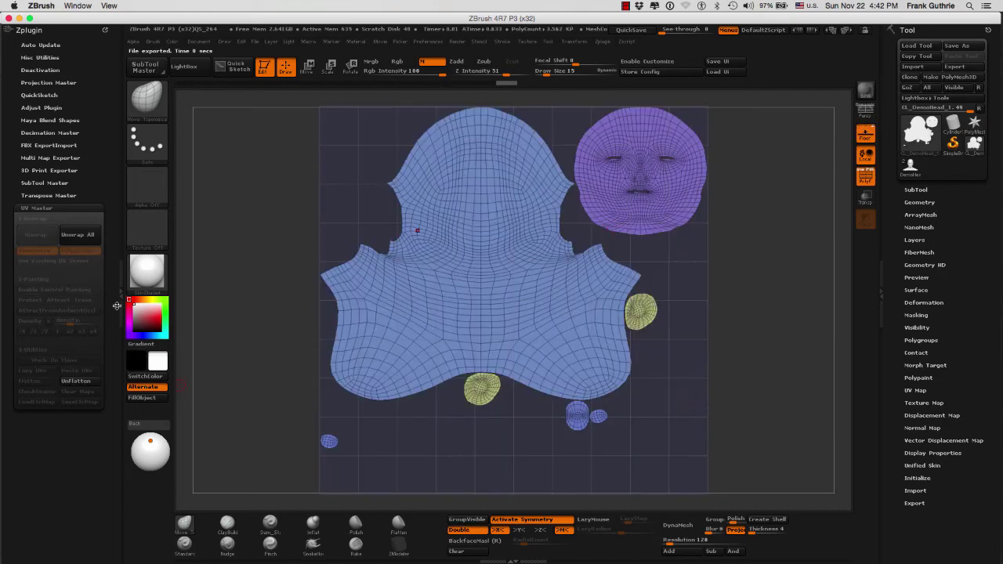
{"action": "left_click_drag", "start_coordinate": [696, 298], "coordinate": [724, 277], "text": "alt"}
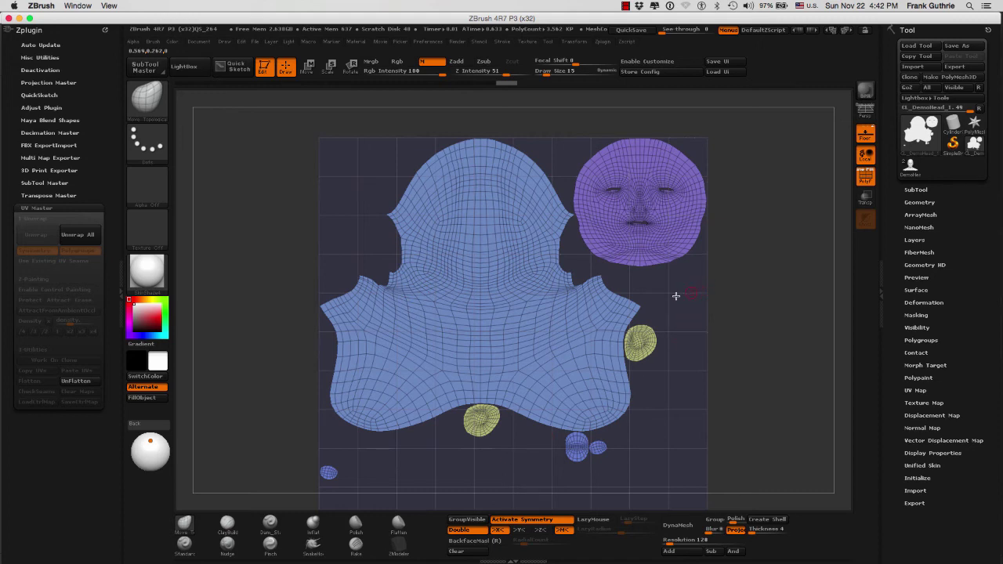
{"action": "left_click", "coordinate": [90, 383]}
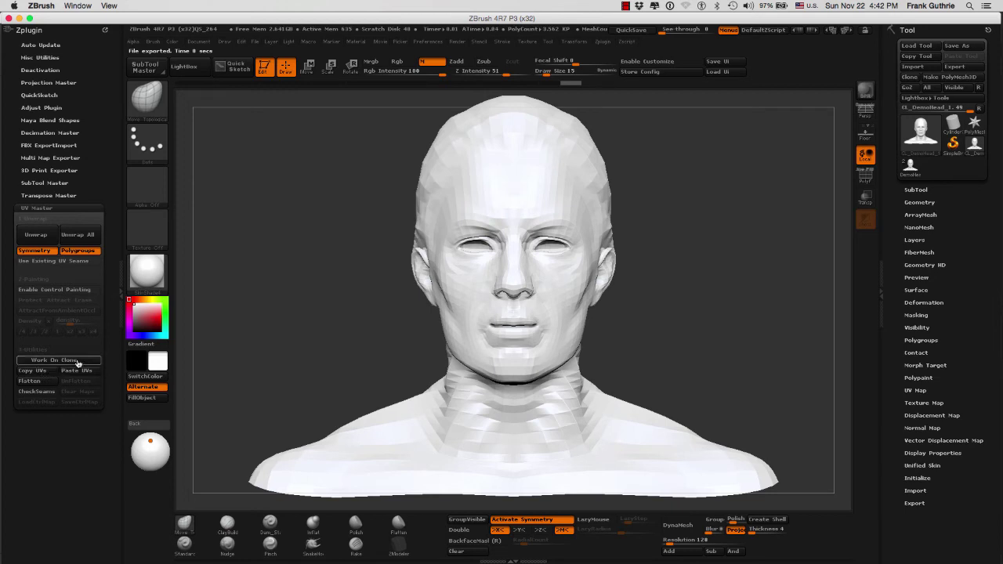
- Paste the clone's UVs onto the original demo head and display its polyframe to review the polygroups
{"action": "left_click", "coordinate": [910, 166]}
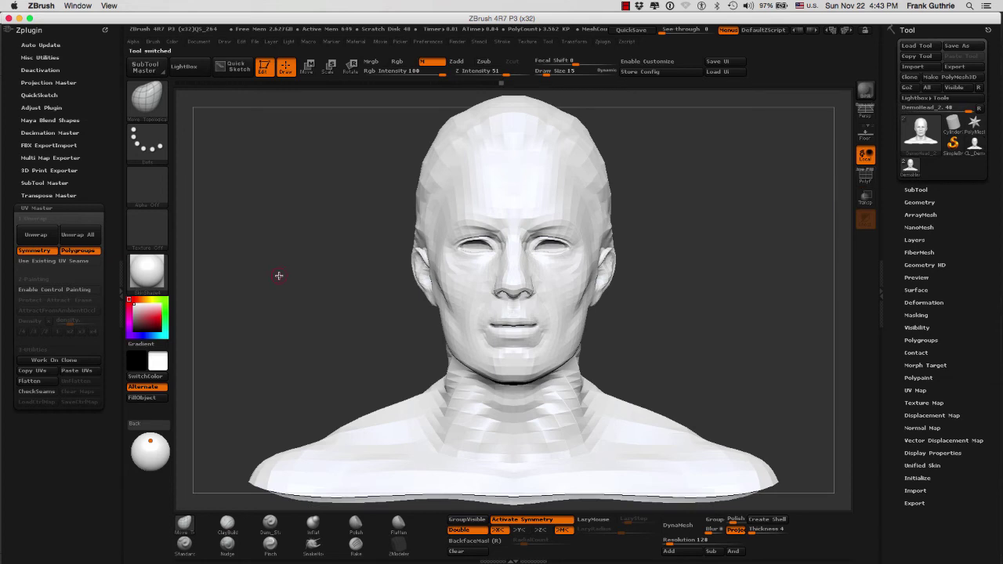
{"action": "left_click", "coordinate": [87, 373]}
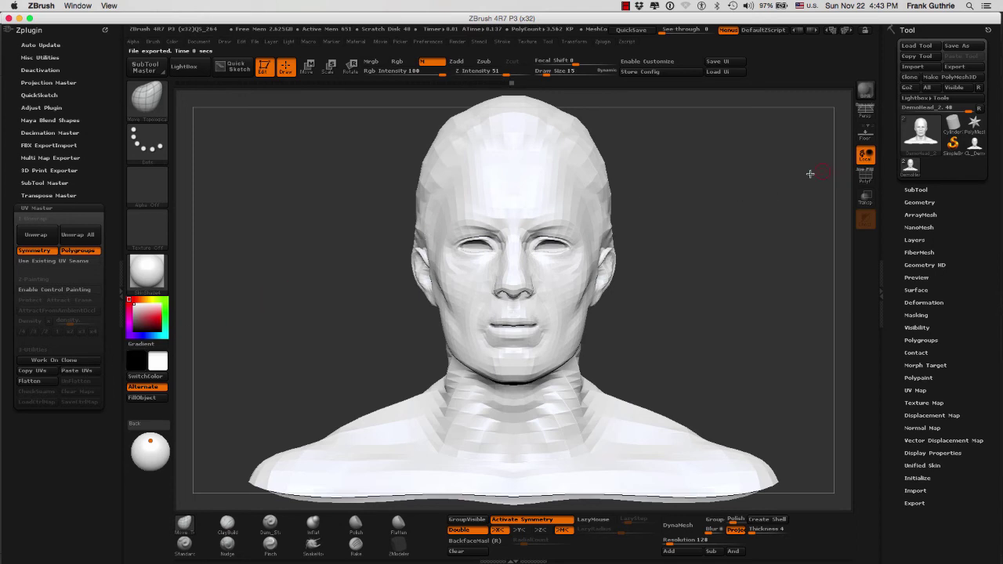
{"action": "key", "text": "shift+f"}
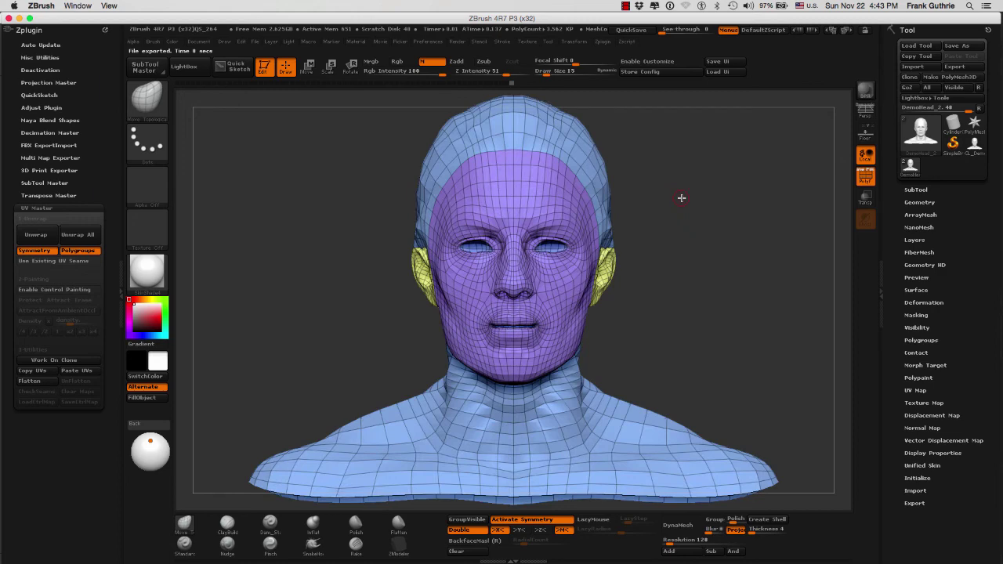
{"action": "left_click_drag", "start_coordinate": [690, 204], "coordinate": [716, 202]}
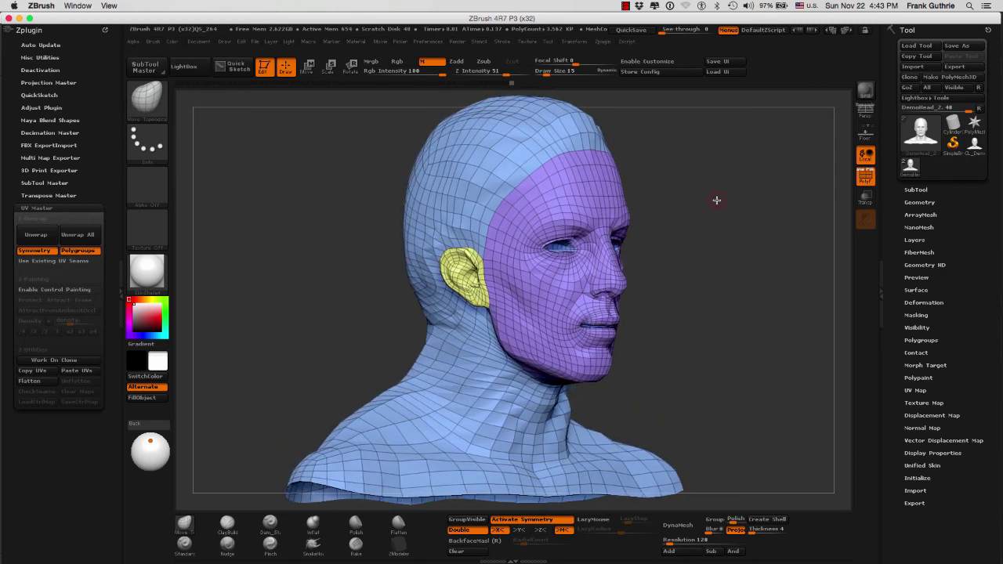